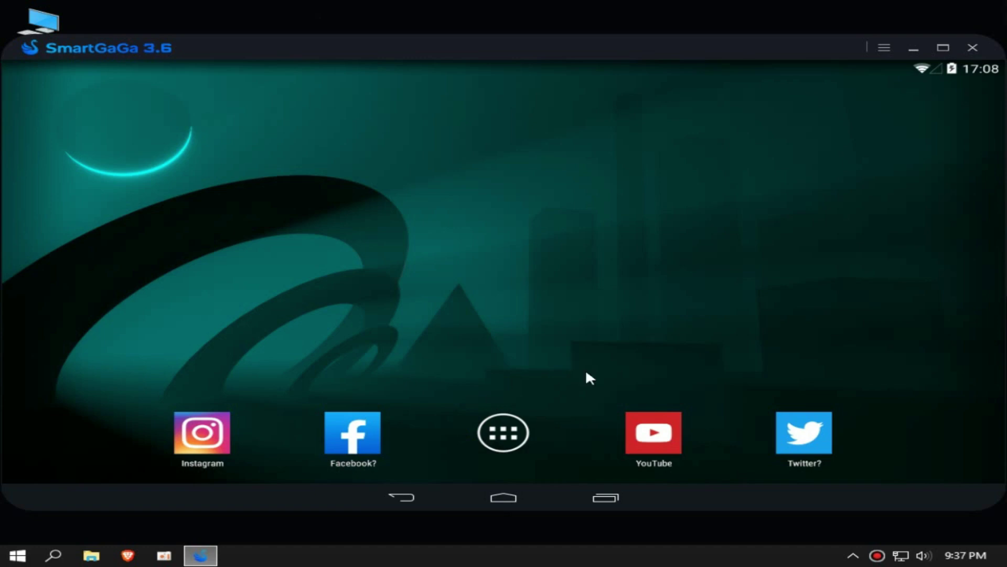
Save the emulator's advanced settings with the 960x540 (DPI 160) tablet resolution, DirectX renderer and independent graphics enabled.
{"action": "left_click", "coordinate": [517, 418]}
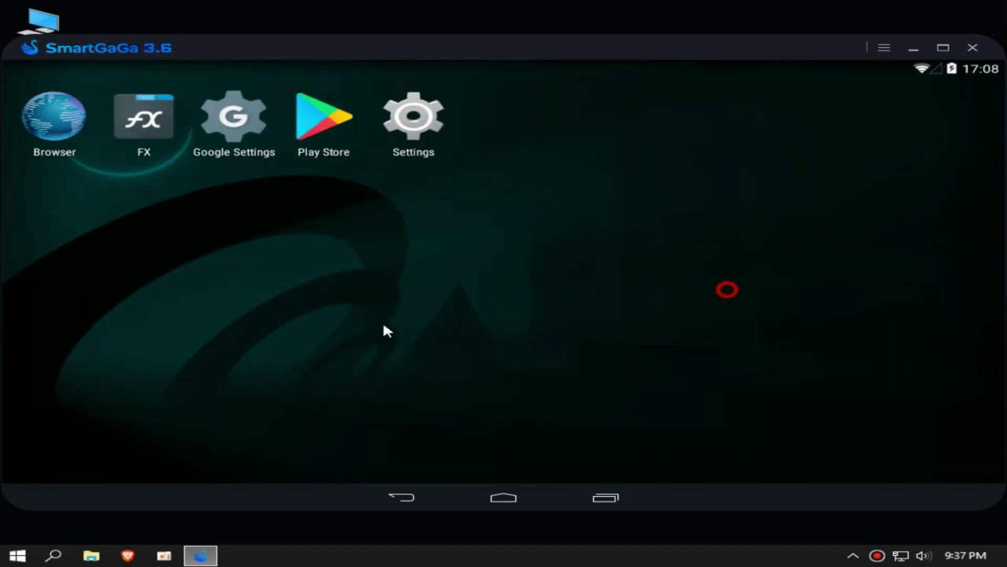
{"action": "left_click", "coordinate": [887, 50]}
{"action": "left_click", "coordinate": [849, 140]}
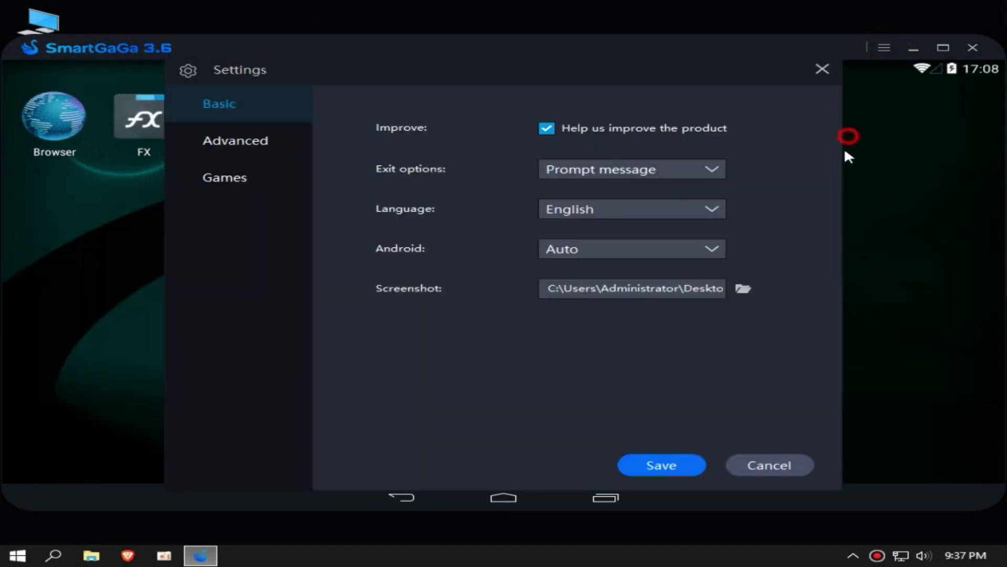
{"action": "left_click", "coordinate": [267, 144]}
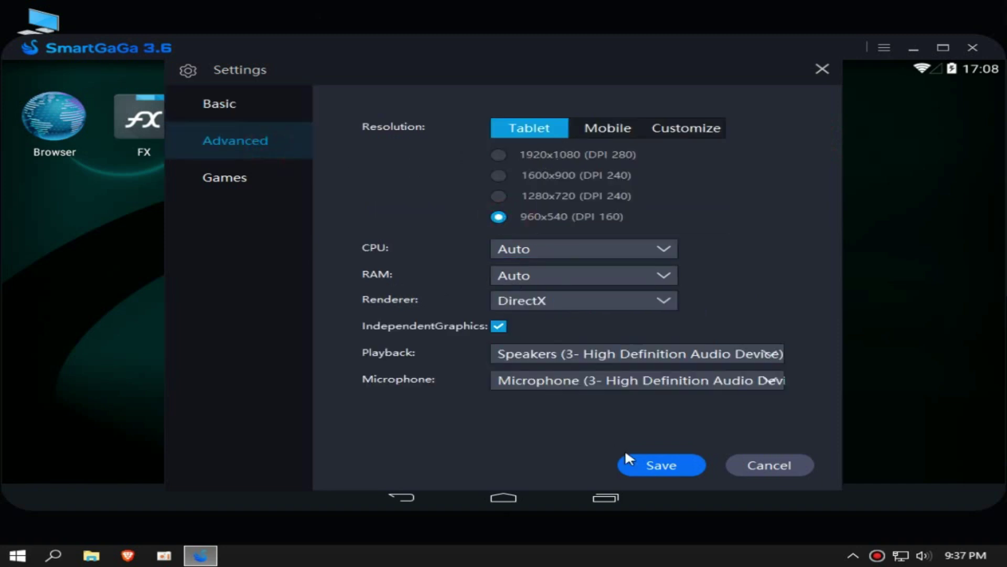
{"action": "left_click", "coordinate": [645, 462]}
{"action": "left_click", "coordinate": [598, 344]}
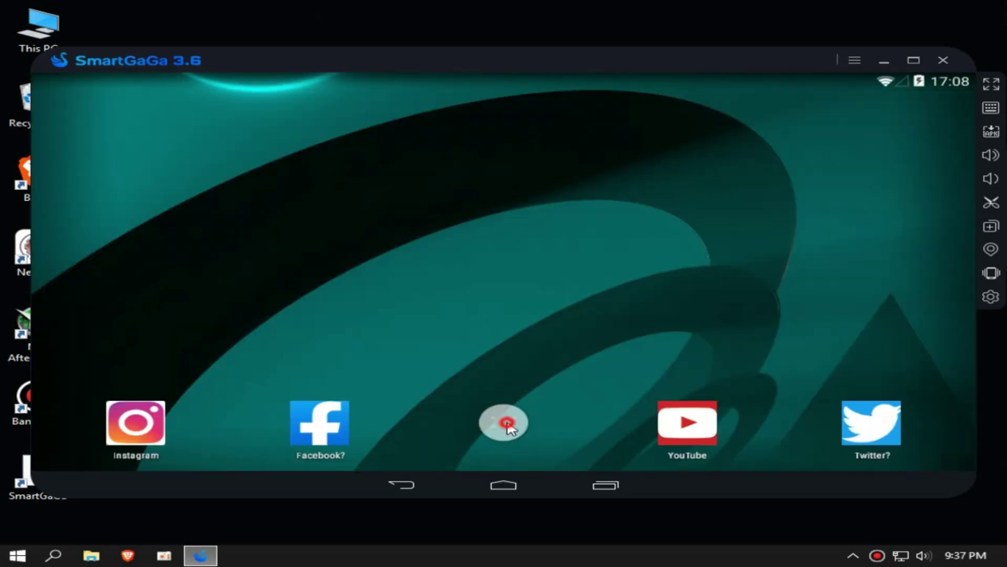
Deactivate Find My Device as a device administrator in the Android security settings.
{"action": "left_click", "coordinate": [513, 415]}
{"action": "left_click", "coordinate": [459, 154]}
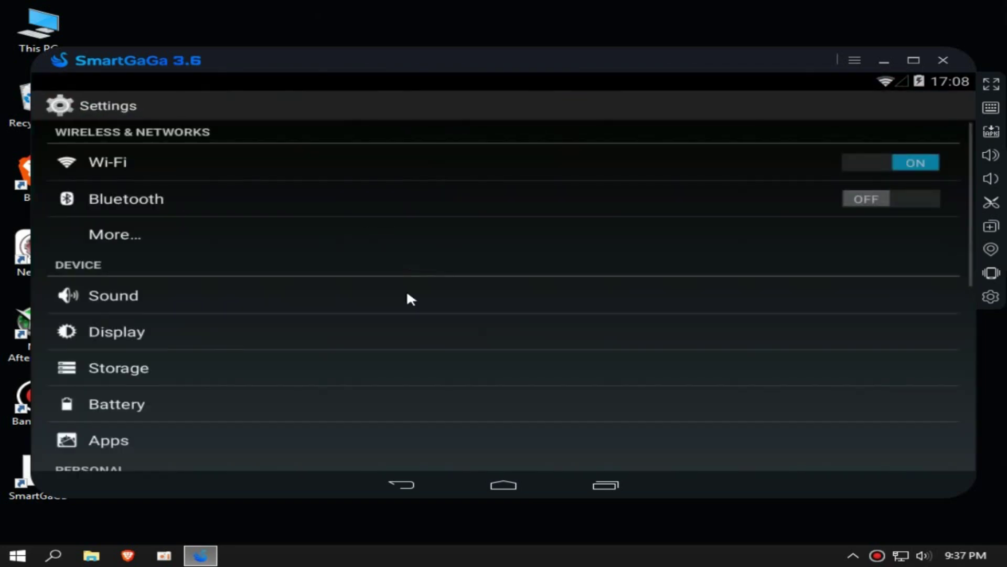
{"action": "scroll", "coordinate": [357, 331], "scroll_direction": "down", "scroll_amount": 5}
{"action": "scroll", "coordinate": [341, 325], "scroll_direction": "up", "scroll_amount": 5}
{"action": "scroll", "coordinate": [333, 320], "scroll_direction": "down", "scroll_amount": 5}
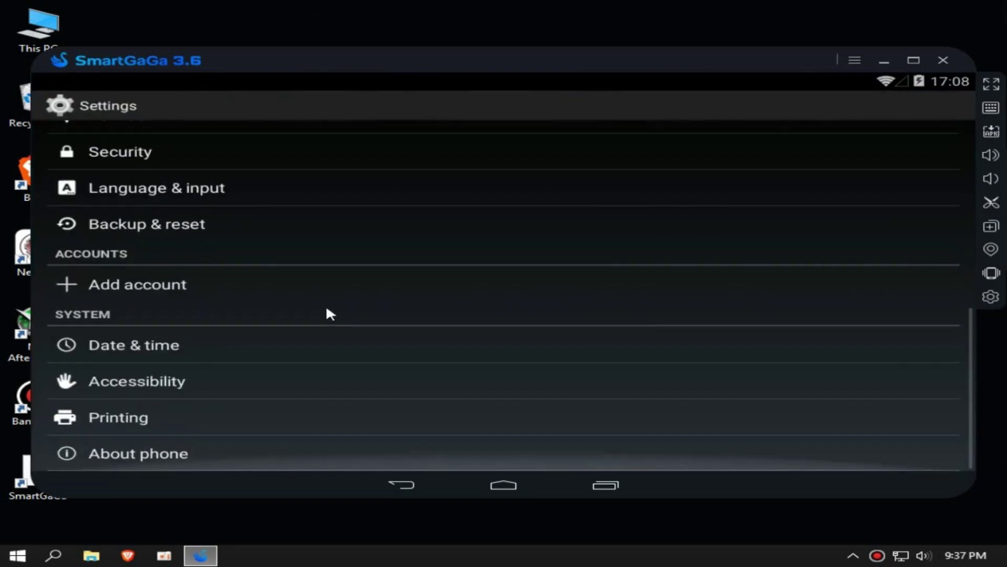
{"action": "left_click", "coordinate": [117, 153]}
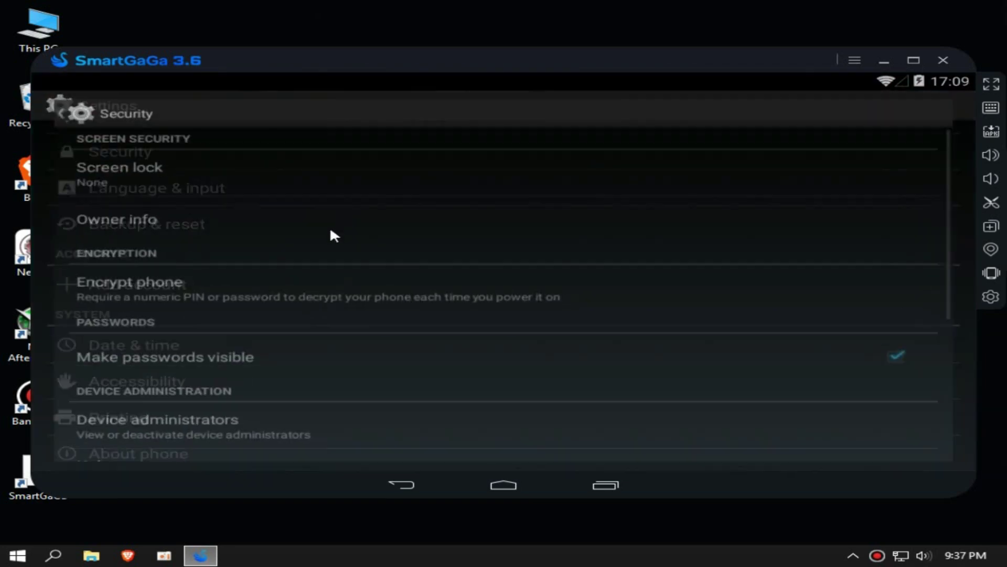
{"action": "left_click", "coordinate": [173, 440]}
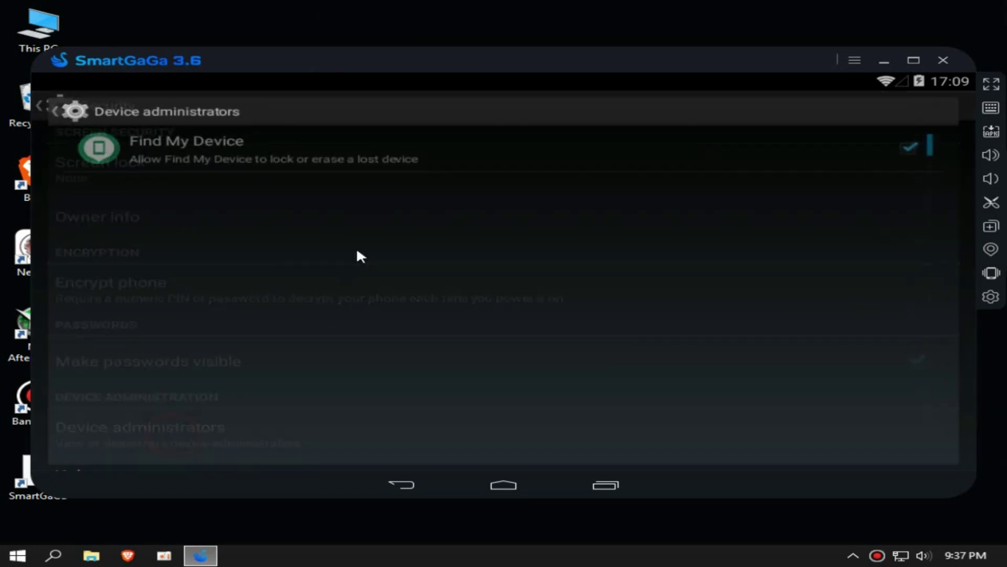
{"action": "left_click", "coordinate": [806, 156]}
{"action": "left_click", "coordinate": [685, 445]}
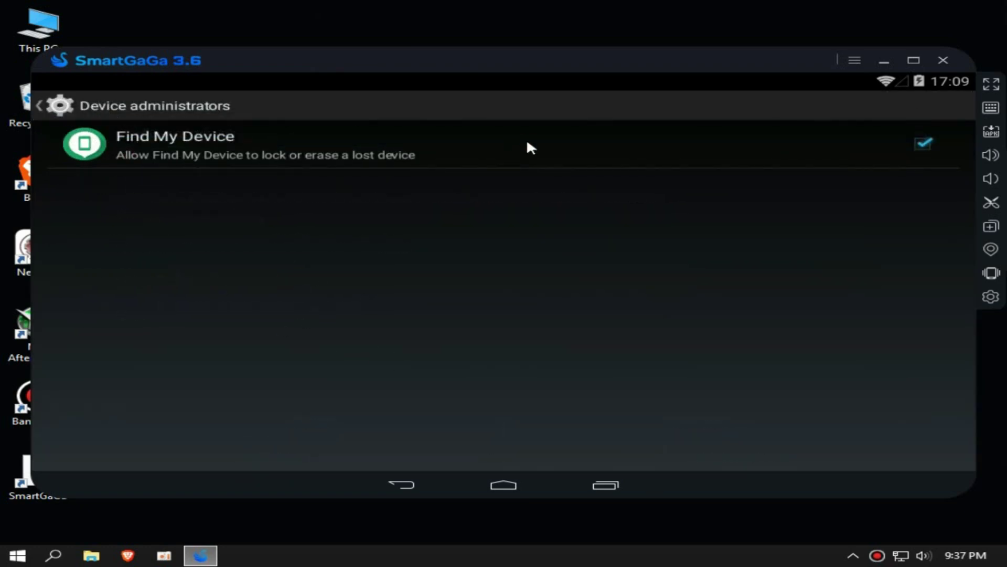
{"action": "left_click", "coordinate": [528, 145]}
{"action": "left_click", "coordinate": [313, 443]}
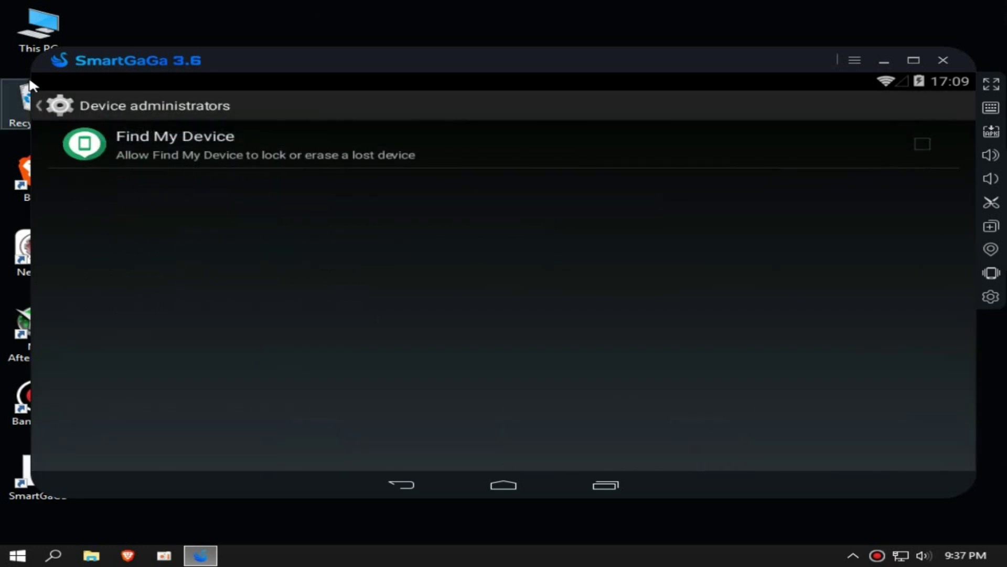
Turn off location access in the Android settings and return to the main settings list.
{"action": "left_click", "coordinate": [39, 100]}
{"action": "left_click", "coordinate": [52, 103]}
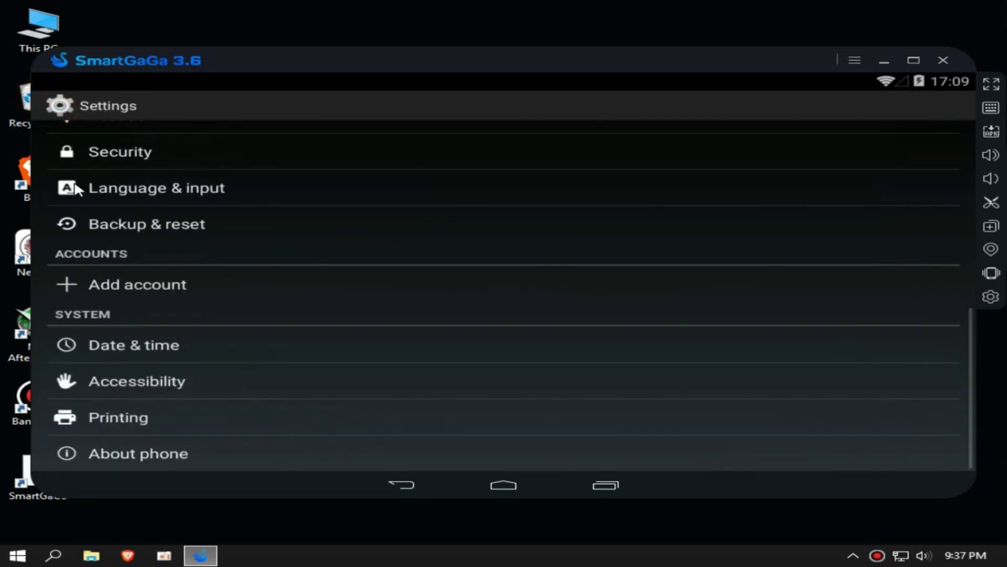
{"action": "left_click_drag", "start_coordinate": [119, 152], "coordinate": [166, 270]}
{"action": "left_click", "coordinate": [135, 241]}
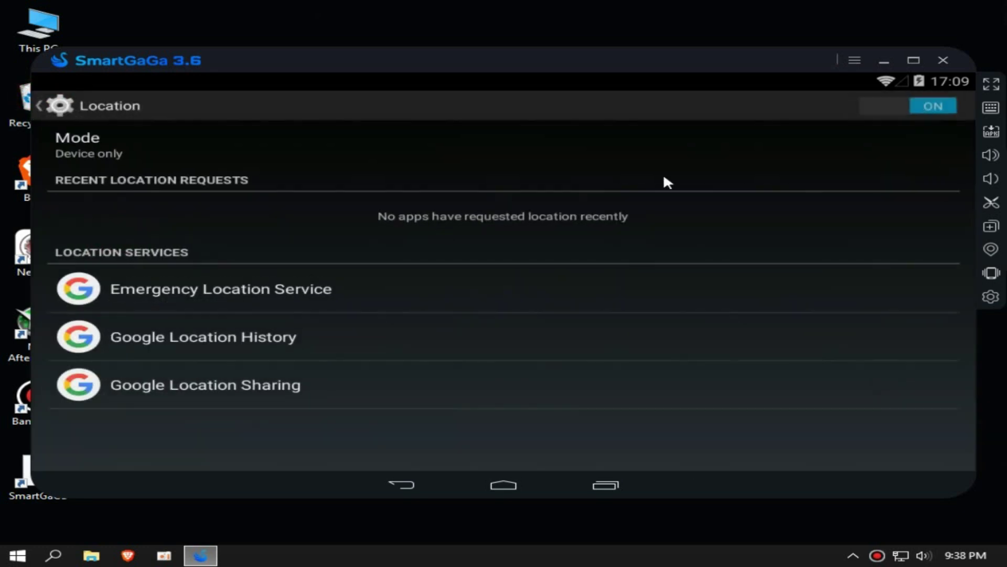
{"action": "left_click", "coordinate": [930, 108]}
{"action": "left_click", "coordinate": [103, 110]}
Disable the built-in Google Play services app from the list of all installed apps.
{"action": "left_click_drag", "start_coordinate": [142, 178], "coordinate": [149, 257]}
{"action": "left_click", "coordinate": [110, 230]}
{"action": "left_click_drag", "start_coordinate": [818, 262], "coordinate": [566, 297]}
{"action": "left_click_drag", "start_coordinate": [212, 361], "coordinate": [175, 232]}
{"action": "left_click", "coordinate": [162, 293]}
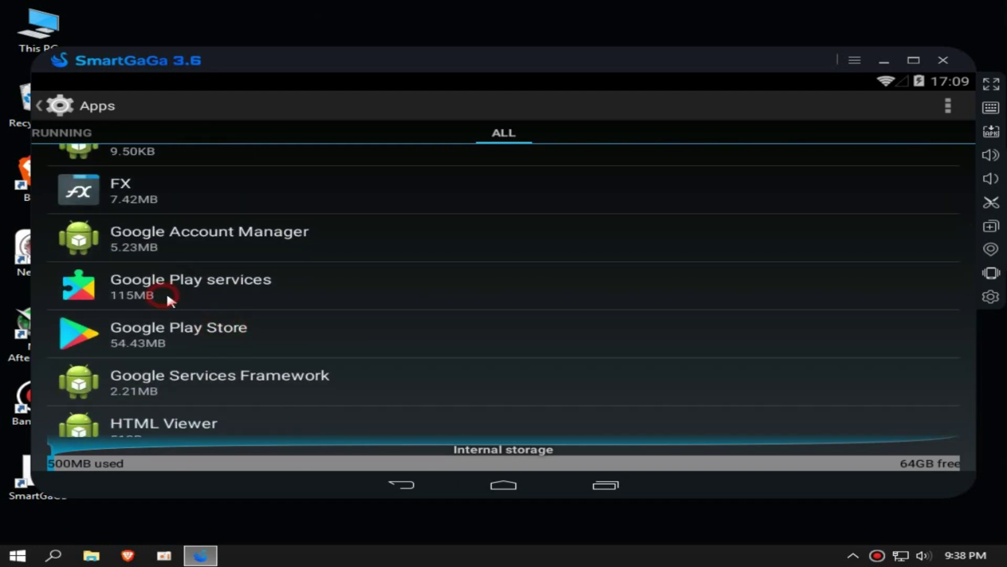
{"action": "left_click", "coordinate": [744, 205]}
{"action": "left_click", "coordinate": [666, 335]}
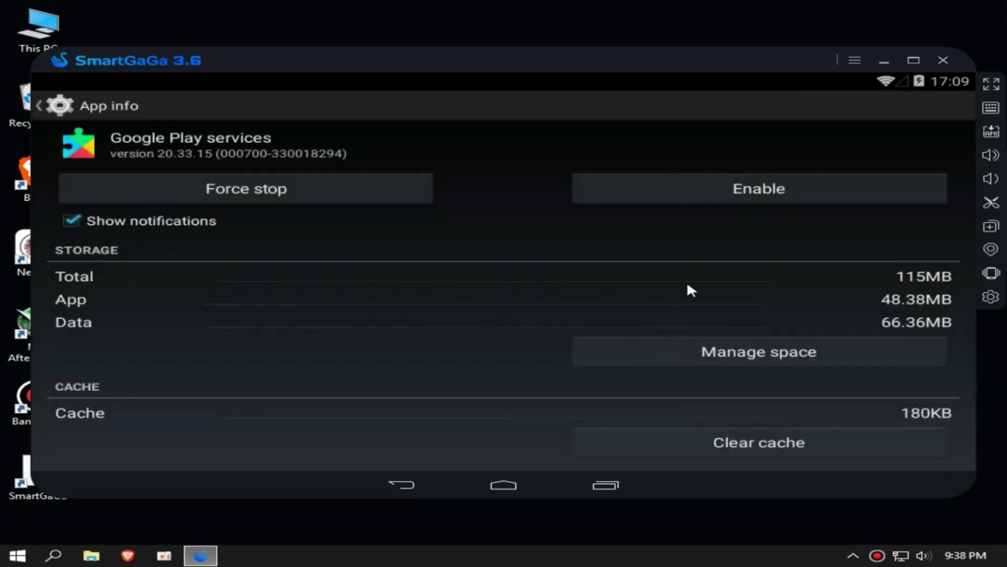
{"action": "left_click", "coordinate": [94, 116]}
Disable the built-in Google Play Store app and return to the app list.
{"action": "left_click", "coordinate": [158, 293]}
{"action": "left_click", "coordinate": [745, 184]}
{"action": "left_click", "coordinate": [646, 325]}
{"action": "left_click", "coordinate": [68, 108]}
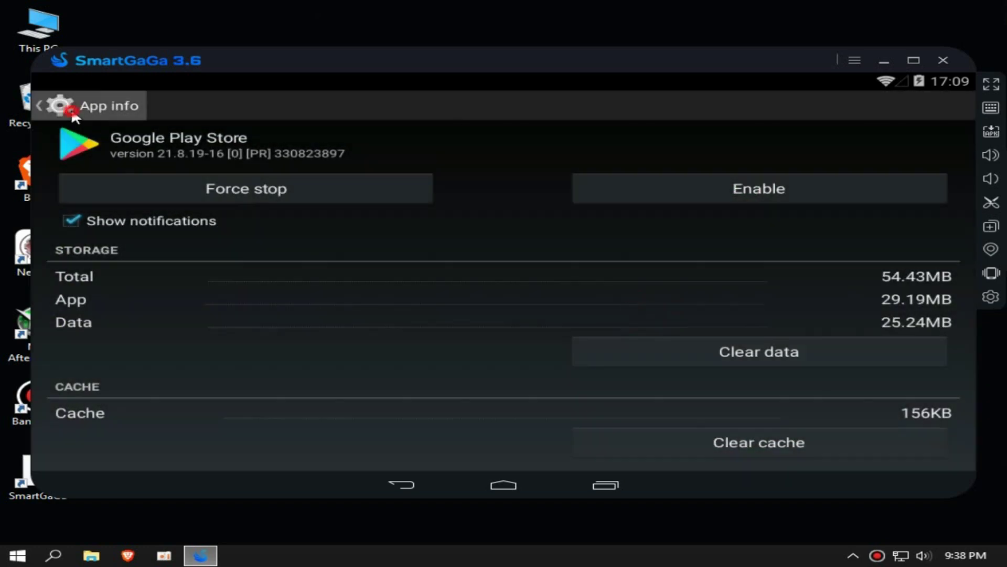
Disable the built-in Google Account Manager app and return to the app list.
{"action": "left_click", "coordinate": [183, 237]}
{"action": "left_click", "coordinate": [803, 188]}
{"action": "left_click", "coordinate": [632, 339]}
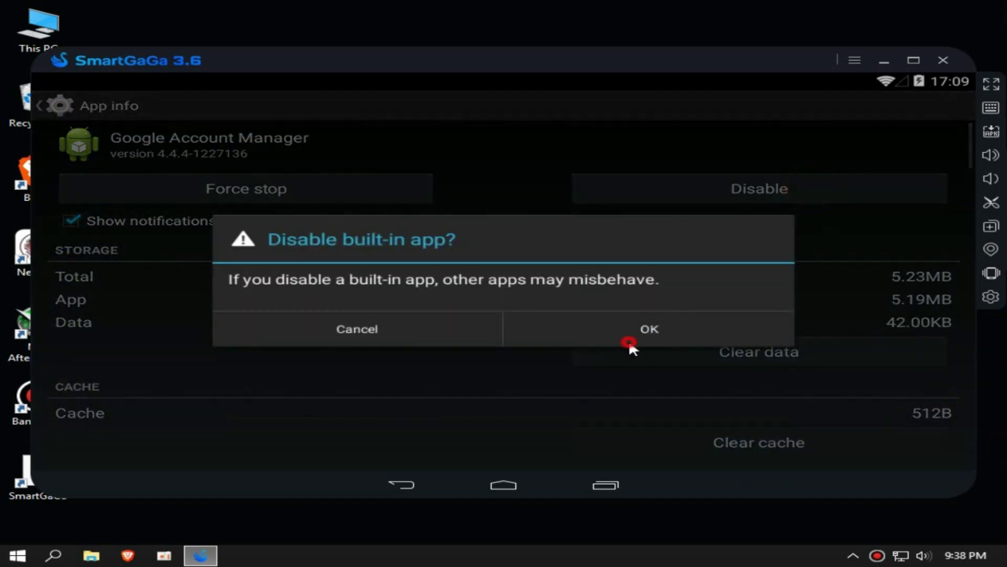
{"action": "left_click", "coordinate": [60, 107]}
Disable the built-in Google Services Framework app and return to the app list.
{"action": "left_click", "coordinate": [171, 242]}
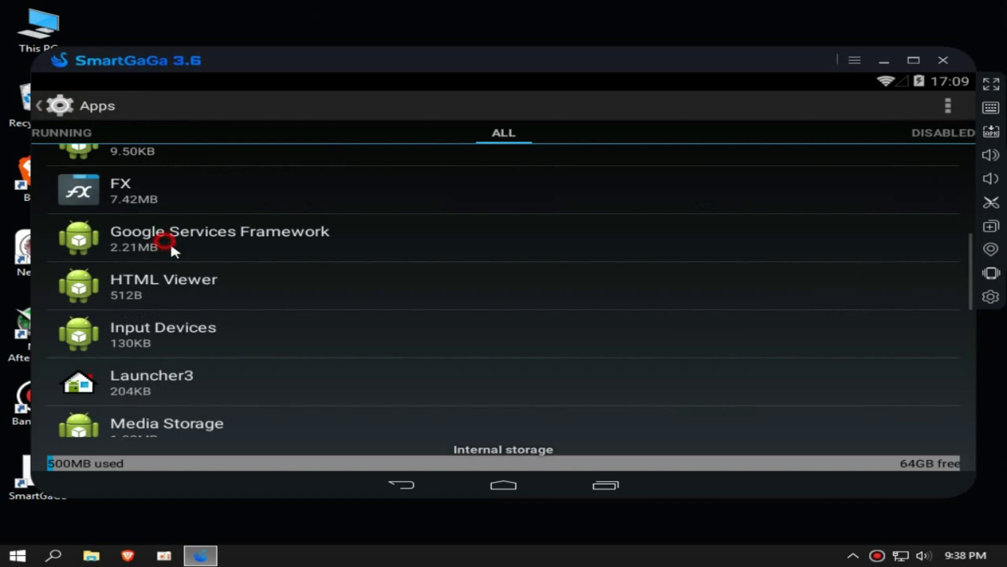
{"action": "left_click", "coordinate": [649, 200]}
{"action": "left_click", "coordinate": [625, 328]}
{"action": "left_click", "coordinate": [62, 105]}
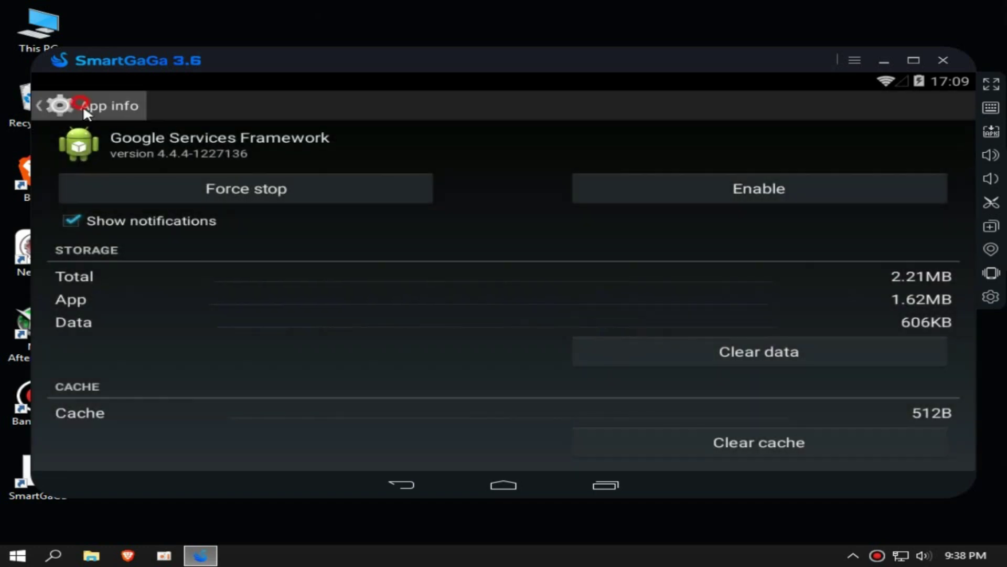
Check the full app list for remaining Google apps and review the disabled apps.
{"action": "scroll", "coordinate": [182, 329], "scroll_direction": "down", "scroll_amount": 3}
{"action": "scroll", "coordinate": [181, 329], "scroll_direction": "down", "scroll_amount": 3}
{"action": "scroll", "coordinate": [184, 237], "scroll_direction": "up", "scroll_amount": 5}
{"action": "scroll", "coordinate": [210, 262], "scroll_direction": "up", "scroll_amount": 5}
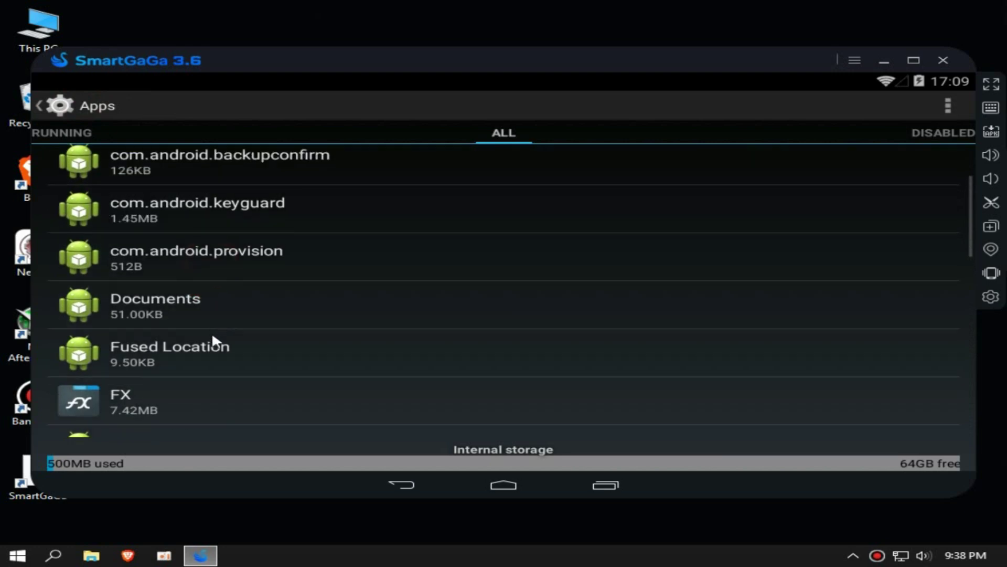
{"action": "left_click_drag", "start_coordinate": [536, 268], "coordinate": [301, 277]}
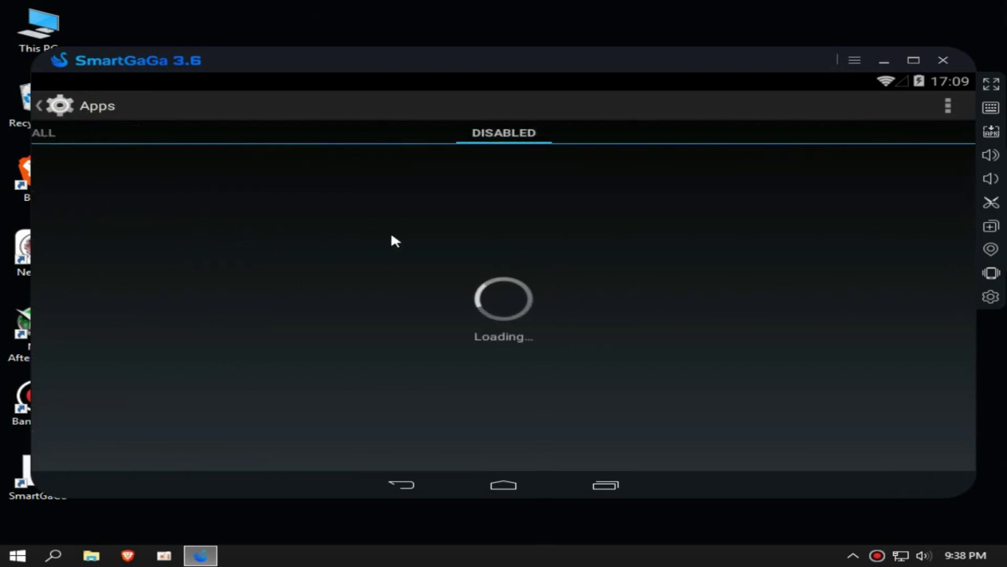
Close the Android Settings app from the recent apps overview.
{"action": "left_click", "coordinate": [605, 485]}
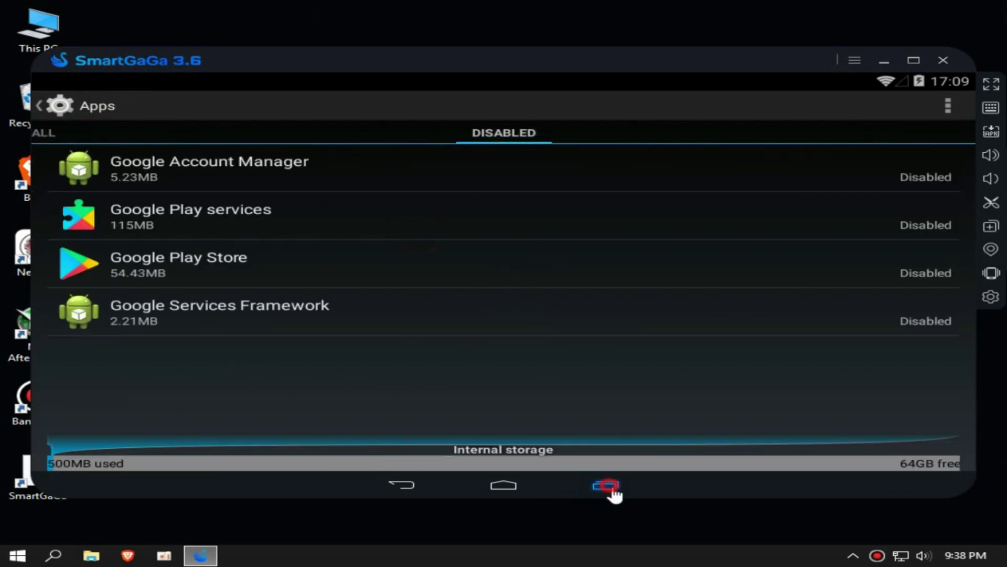
{"action": "left_click", "coordinate": [915, 410]}
{"action": "left_click", "coordinate": [668, 290]}
Move the emulator window aside and check the file size of the FF OB45 APK on the desktop.
{"action": "left_click_drag", "start_coordinate": [778, 57], "coordinate": [517, 57]}
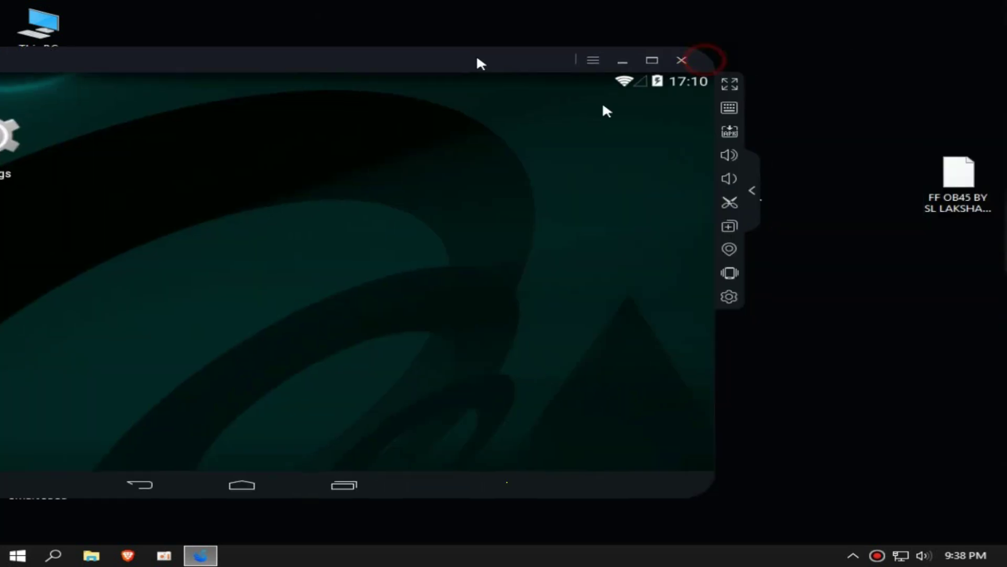
{"action": "right_click", "coordinate": [960, 181]}
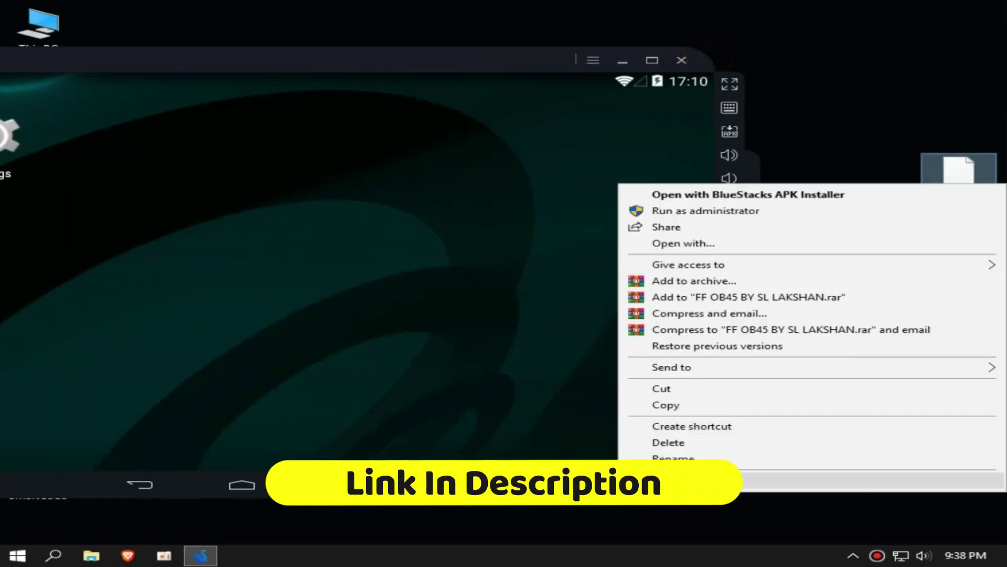
{"action": "left_click", "coordinate": [672, 480]}
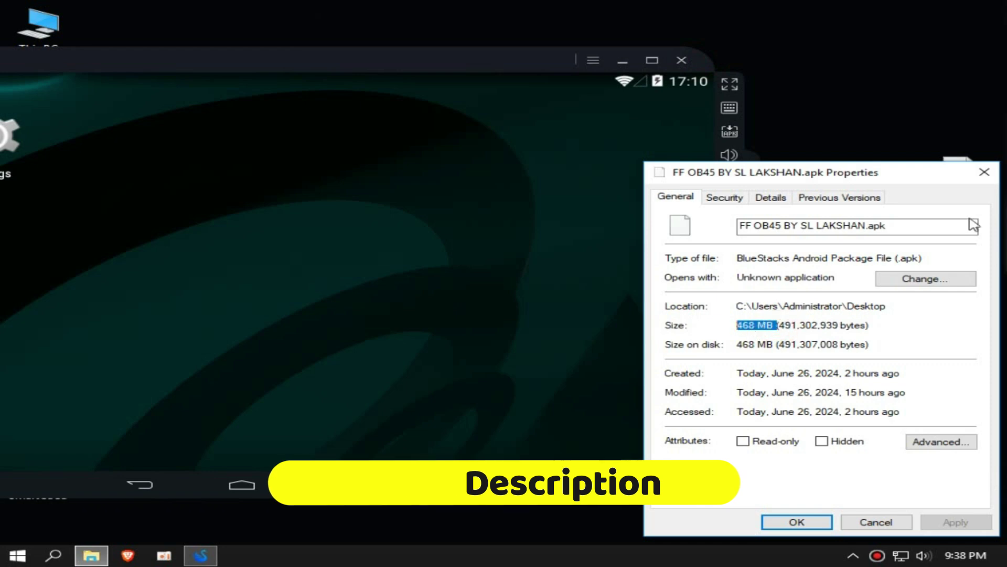
{"action": "left_click", "coordinate": [883, 137]}
{"action": "left_click", "coordinate": [984, 172]}
Install the FF OB45 APK in the emulator and move its window back into full view.
{"action": "left_click_drag", "start_coordinate": [958, 178], "coordinate": [878, 181]}
{"action": "left_click_drag", "start_coordinate": [323, 75], "coordinate": [596, 55]}
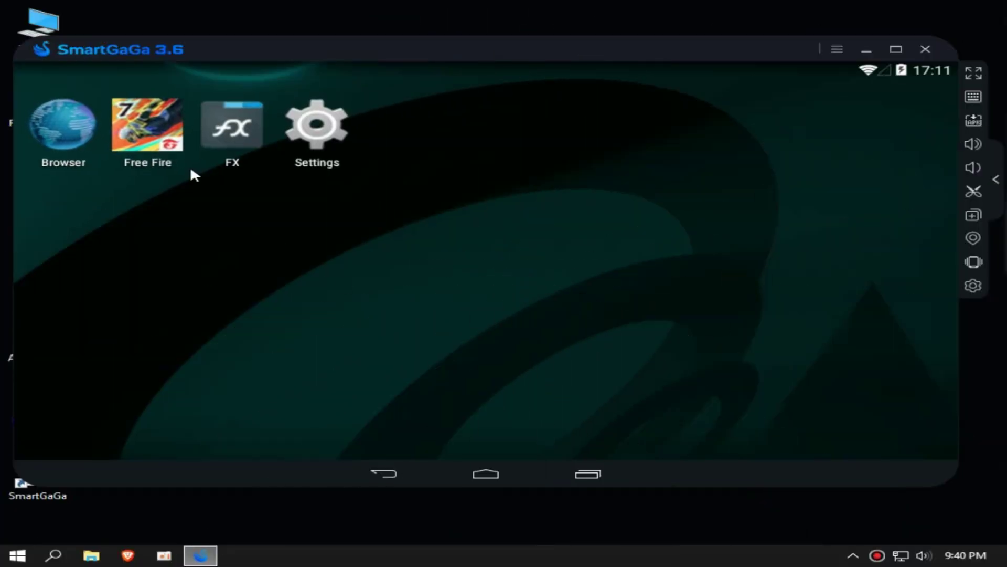
Launch Free Fire past the key-mapping guide, retry its download, and close the game.
{"action": "left_click", "coordinate": [147, 154]}
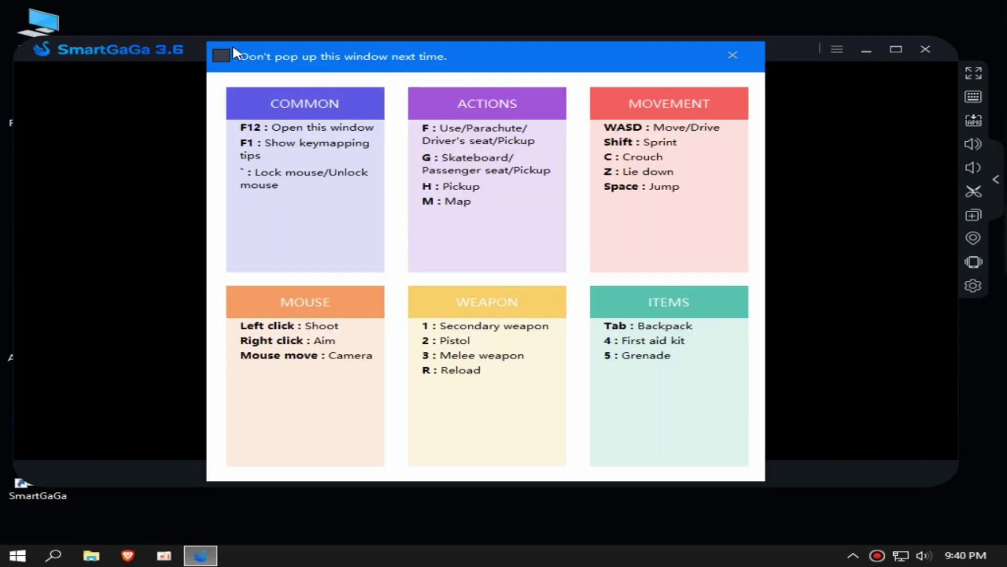
{"action": "left_click", "coordinate": [735, 54]}
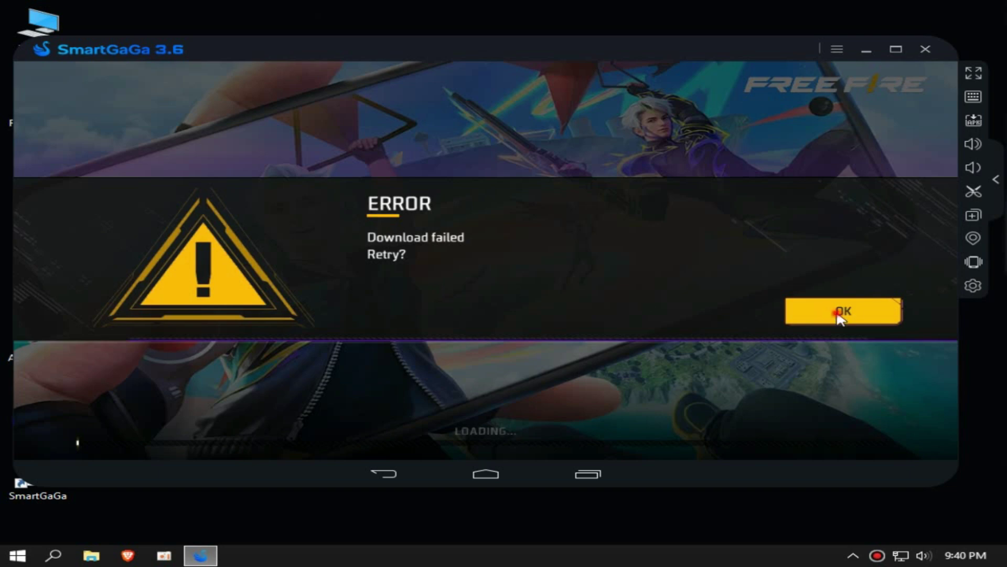
{"action": "left_click", "coordinate": [839, 313]}
{"action": "left_click", "coordinate": [803, 321]}
{"action": "left_click", "coordinate": [588, 474]}
{"action": "left_click", "coordinate": [886, 188]}
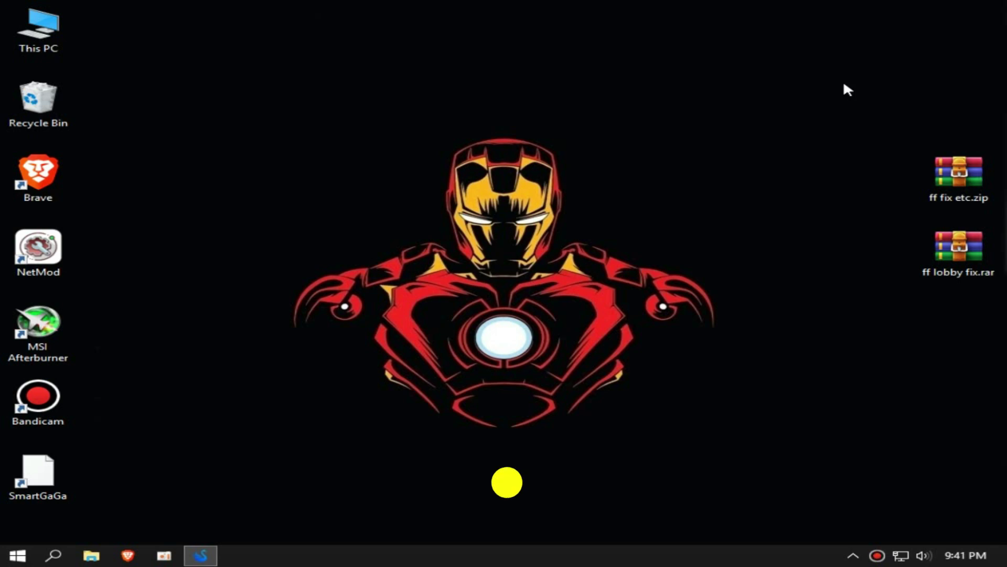
Examine the ff fix etc.zip and ff lobby fix.rar archives on the desktop.
{"action": "left_click_drag", "start_coordinate": [787, 67], "coordinate": [889, 187]}
{"action": "left_click", "coordinate": [852, 262]}
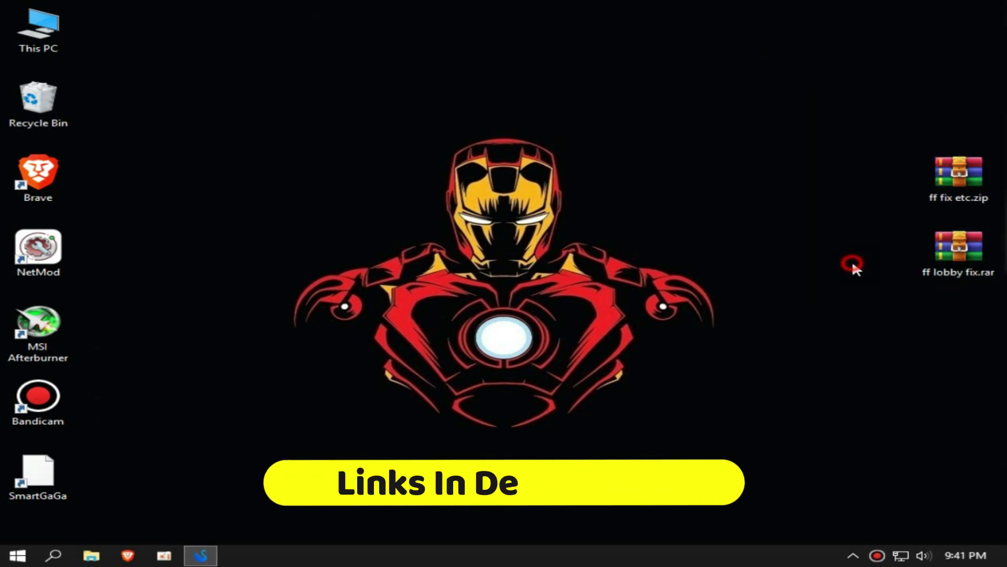
{"action": "left_click_drag", "start_coordinate": [947, 250], "coordinate": [947, 321]}
{"action": "left_click_drag", "start_coordinate": [830, 243], "coordinate": [1004, 368]}
{"action": "left_click_drag", "start_coordinate": [870, 133], "coordinate": [992, 240]}
{"action": "left_click", "coordinate": [950, 335]}
{"action": "right_click", "coordinate": [950, 336]}
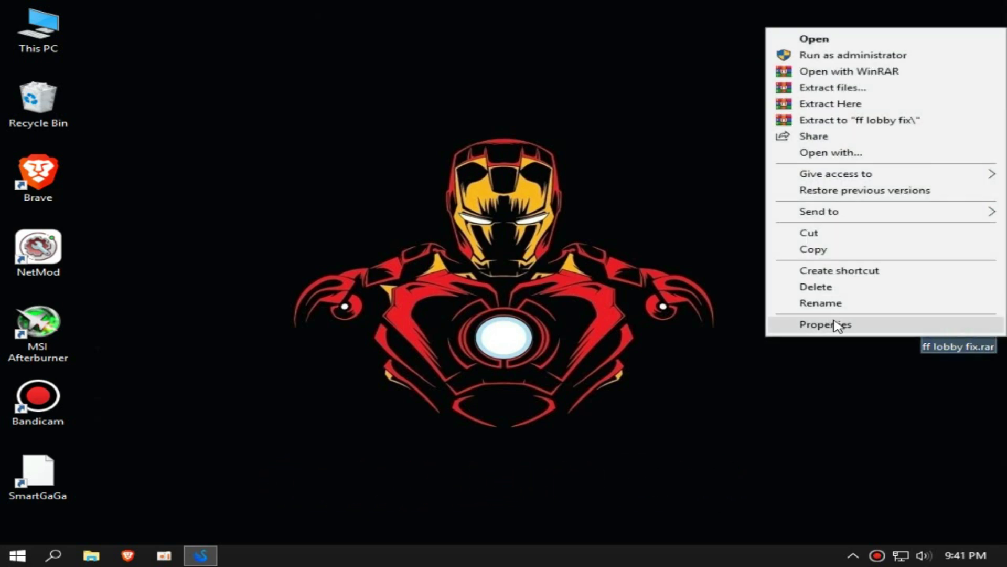
{"action": "left_click", "coordinate": [629, 220]}
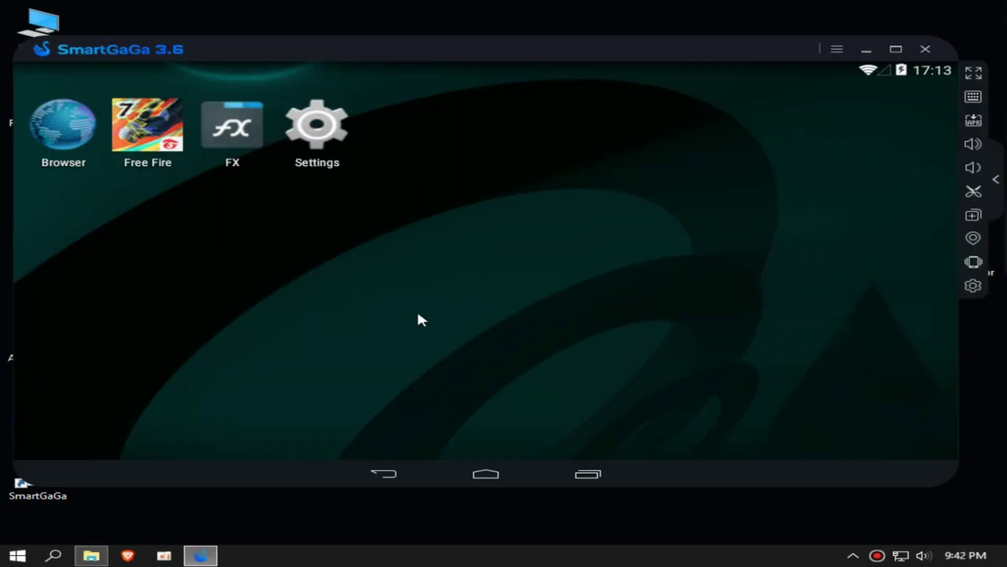
Close the SmartGaGa emulator and refresh the desktop.
{"action": "left_click", "coordinate": [925, 49]}
{"action": "left_click", "coordinate": [427, 324]}
{"action": "right_click", "coordinate": [450, 226]}
{"action": "left_click", "coordinate": [495, 269]}
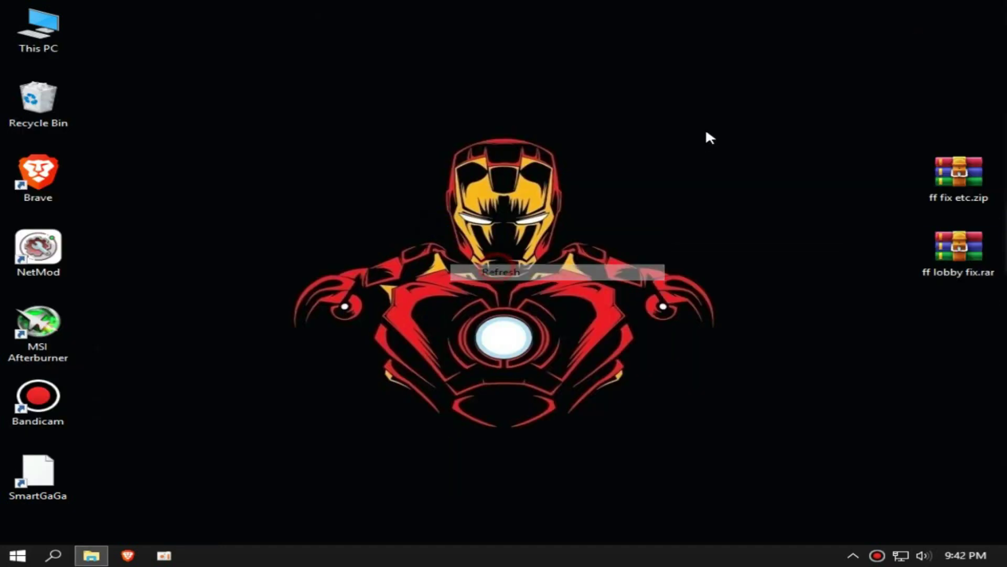
Check the file size of ff fix etc.zip in its properties.
{"action": "left_click", "coordinate": [749, 139]}
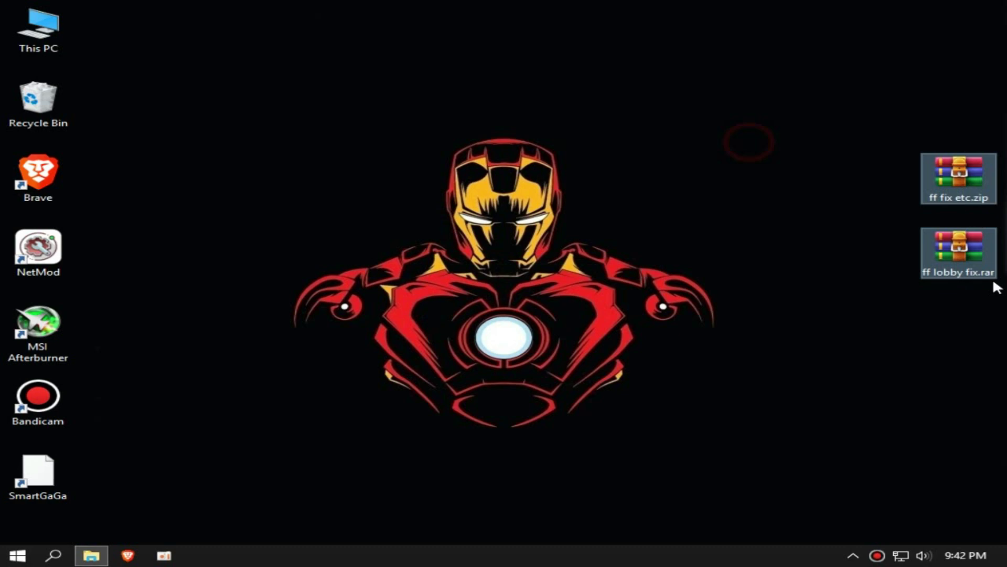
{"action": "right_click", "coordinate": [939, 167]}
{"action": "left_click", "coordinate": [853, 458]}
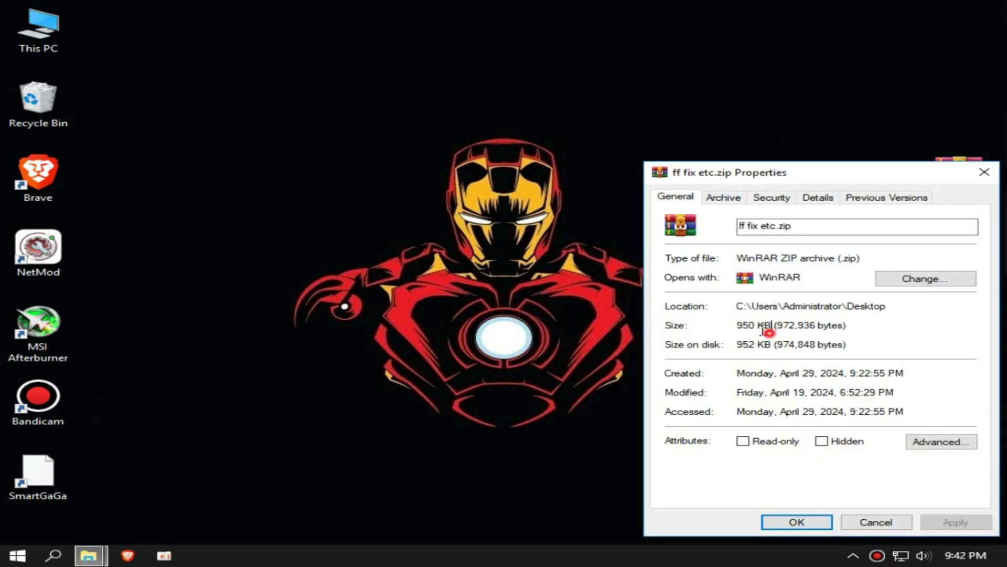
{"action": "left_click", "coordinate": [984, 172]}
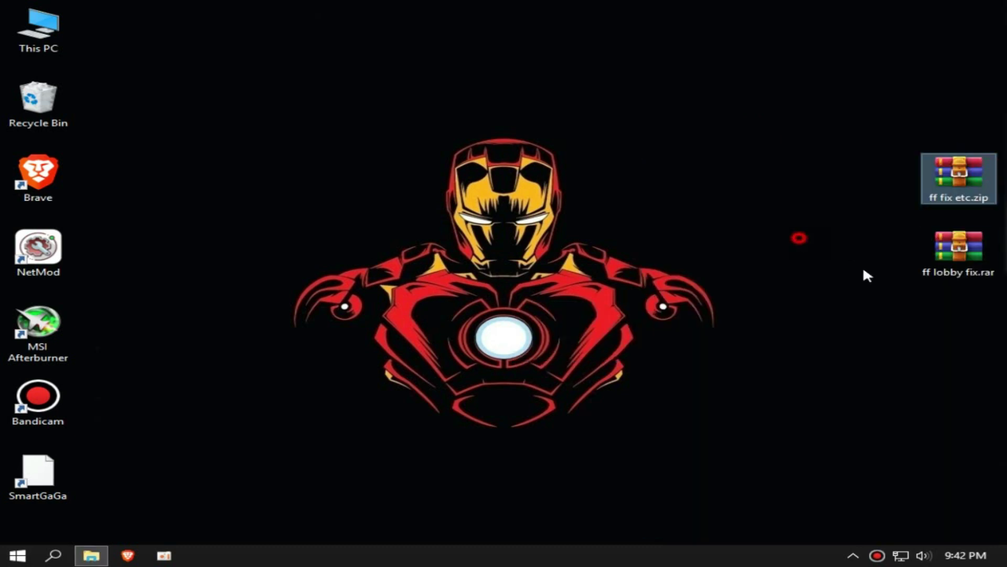
Check the file size of ff lobby fix.rar in its properties.
{"action": "right_click", "coordinate": [962, 240]}
{"action": "left_click", "coordinate": [814, 532]}
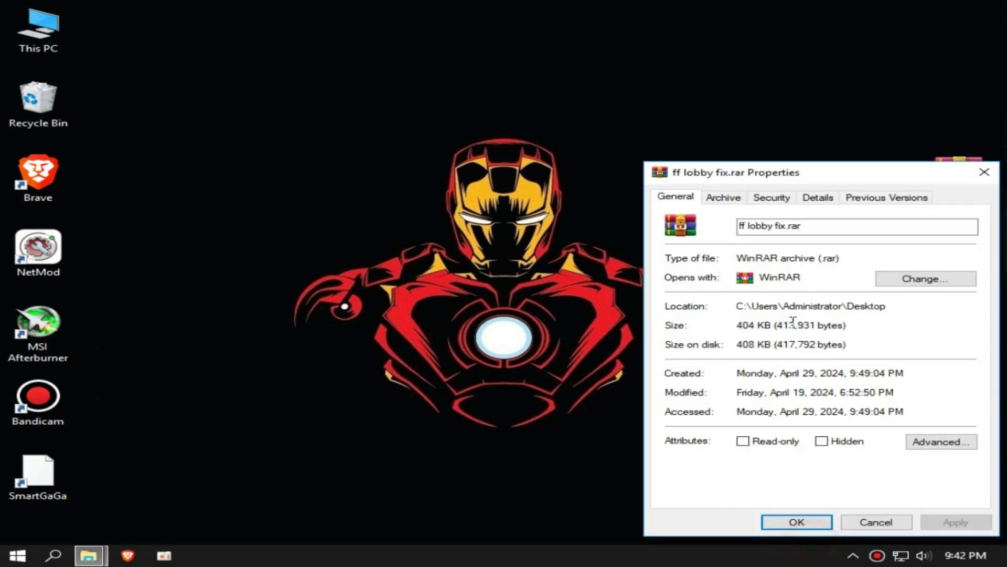
{"action": "left_click", "coordinate": [984, 172]}
{"action": "left_click_drag", "start_coordinate": [829, 155], "coordinate": [902, 300]}
Extract ff lobby fix.rar onto the desktop and move the extracted ff lobby fix folder beside the archives.
{"action": "right_click", "coordinate": [953, 253]}
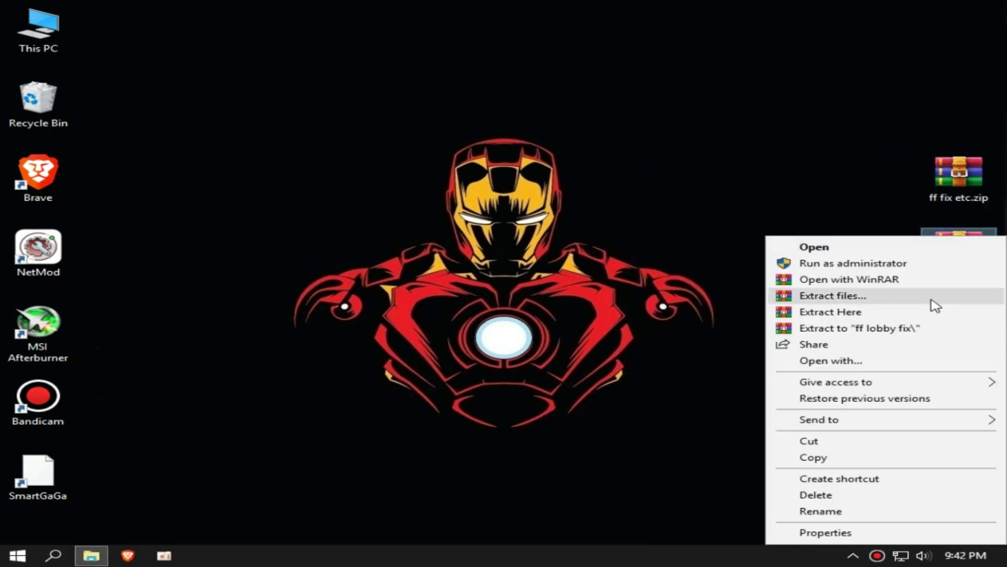
{"action": "left_click", "coordinate": [834, 311]}
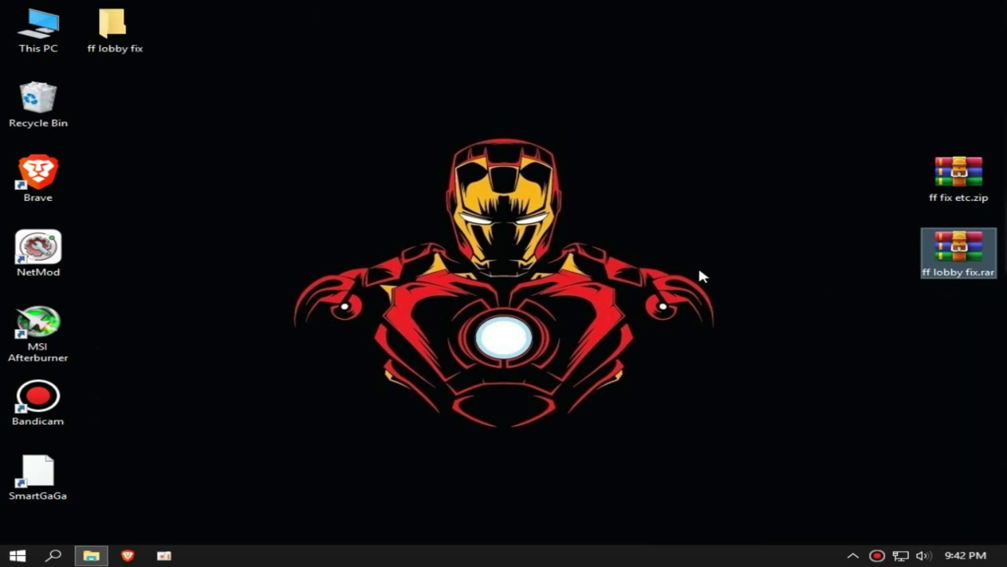
{"action": "left_click_drag", "start_coordinate": [115, 26], "coordinate": [859, 185]}
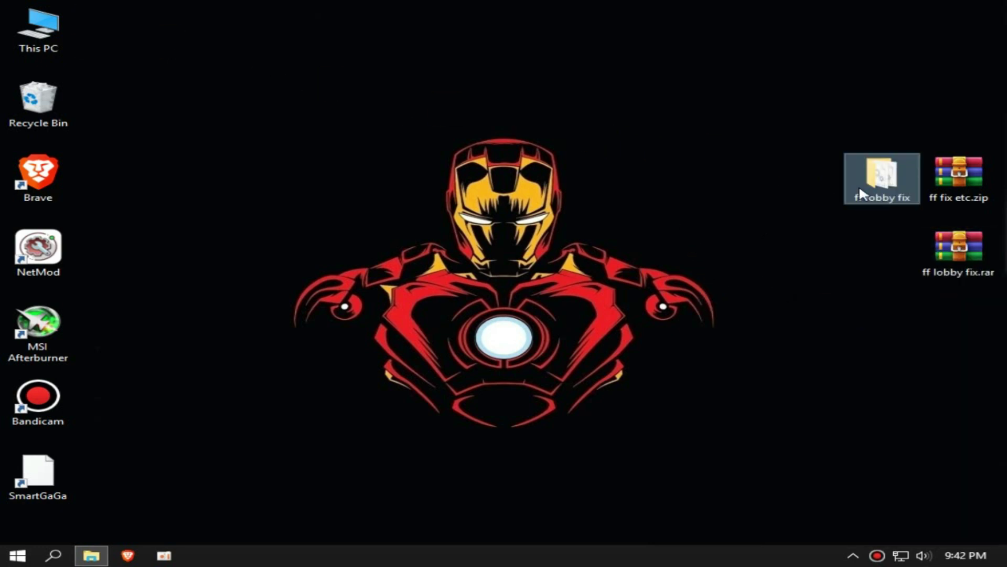
Copy ucrtbase.dll, vcruntime140.dll and xinput1_3.dll from the ff lobby fix folder and close the folder.
{"action": "double_click", "coordinate": [860, 184]}
{"action": "left_click_drag", "start_coordinate": [332, 254], "coordinate": [321, 104]}
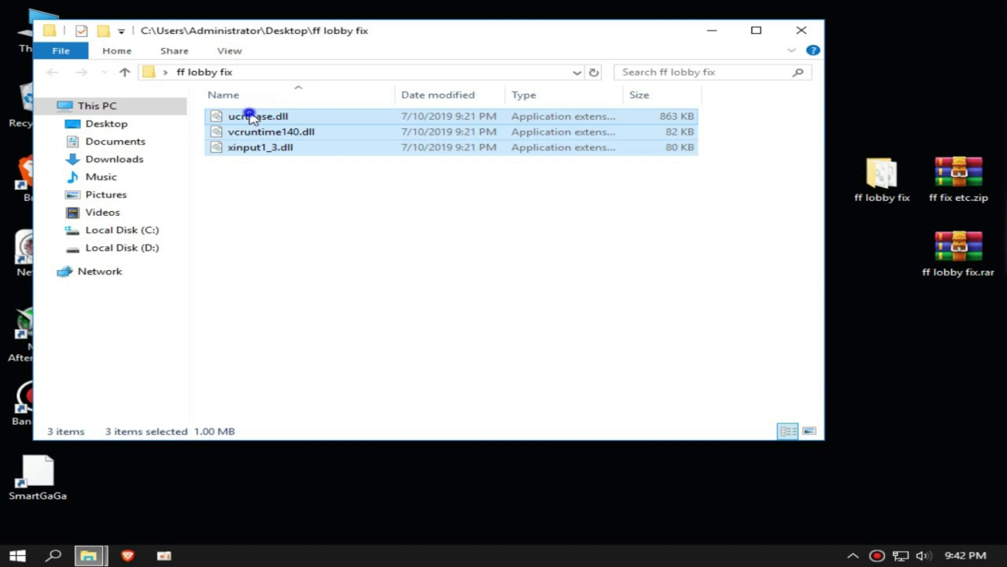
{"action": "right_click", "coordinate": [248, 113]}
{"action": "left_click", "coordinate": [292, 288]}
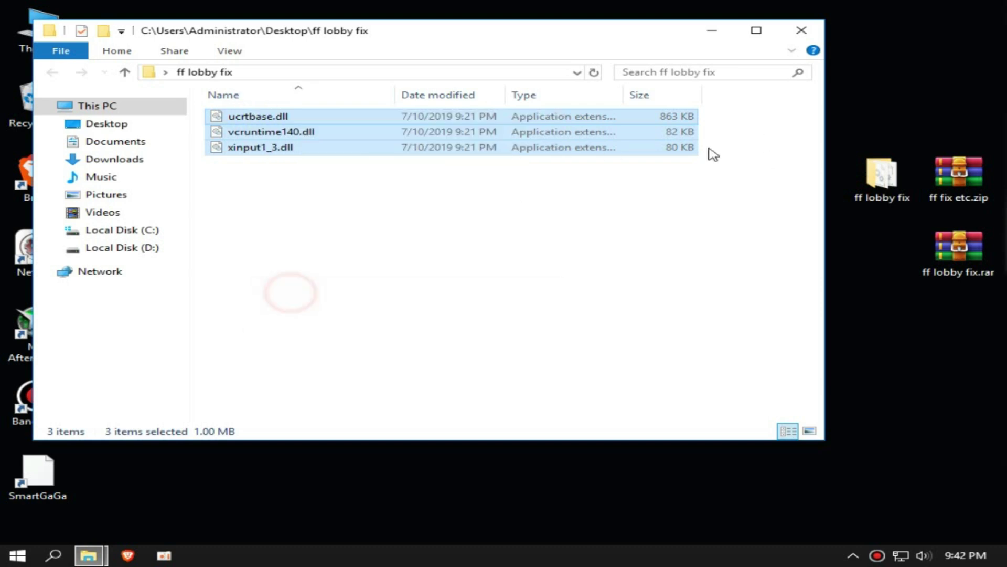
{"action": "left_click", "coordinate": [799, 29]}
Paste the copied DLLs into SmartGaGa's ProjectTitan\Engine install folder, replacing the existing files, and close the folder.
{"action": "right_click", "coordinate": [68, 472]}
{"action": "left_click", "coordinate": [221, 147]}
{"action": "left_click", "coordinate": [731, 11]}
{"action": "right_click", "coordinate": [785, 140]}
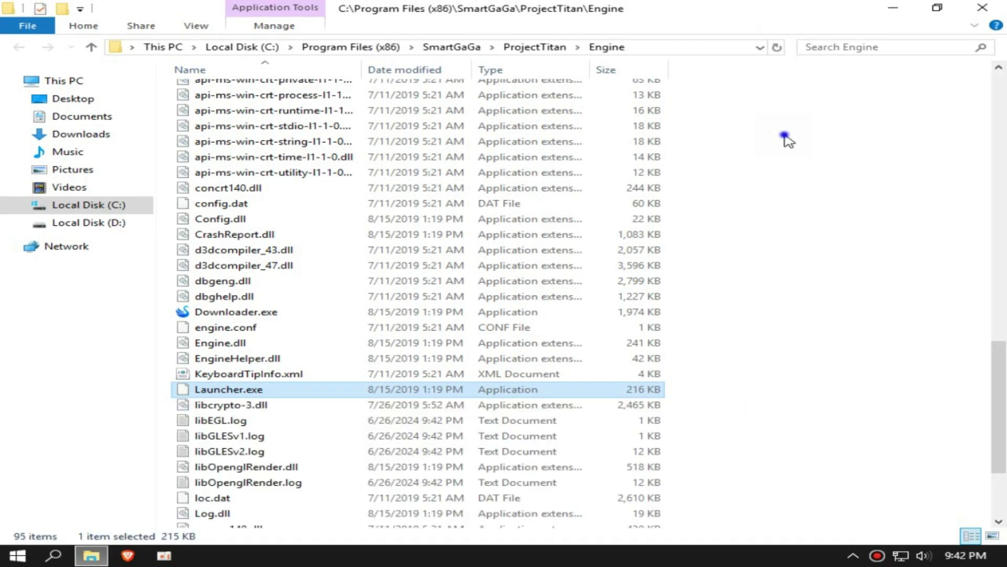
{"action": "left_click", "coordinate": [857, 236]}
{"action": "left_click", "coordinate": [456, 158]}
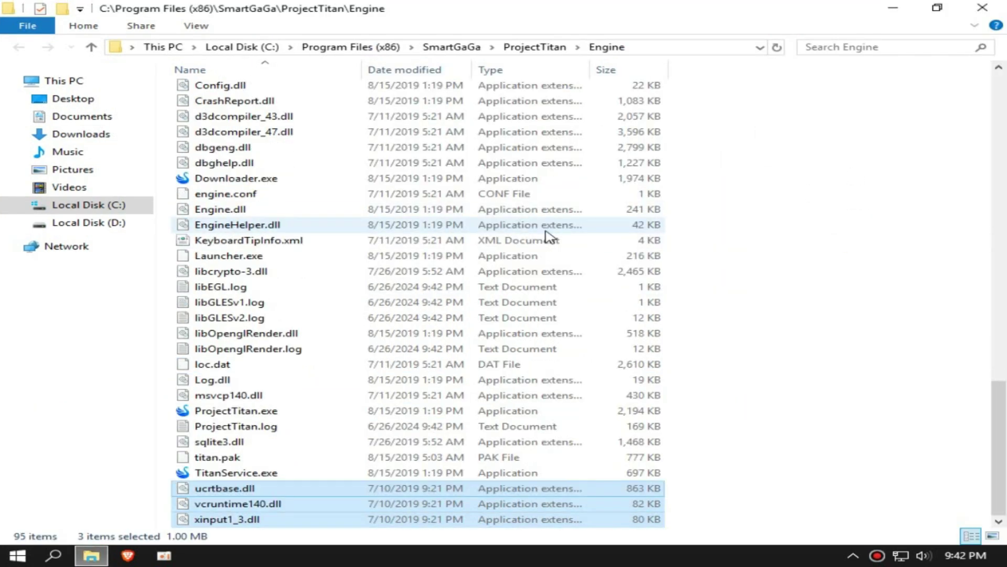
{"action": "left_click", "coordinate": [982, 7]}
Refresh the desktop, move the ff lobby fix folder beside its archive and place ff fix etc.zip apart from them.
{"action": "right_click", "coordinate": [589, 134]}
{"action": "left_click", "coordinate": [654, 175]}
{"action": "left_click_drag", "start_coordinate": [871, 192], "coordinate": [882, 252]}
{"action": "left_click_drag", "start_coordinate": [960, 173], "coordinate": [882, 105]}
Copy ff fix etc.zip from the desktop into the sharefs folder inside SmartGaGa's ProjectTitan\Engine folder and close the folder.
{"action": "right_click", "coordinate": [878, 111]}
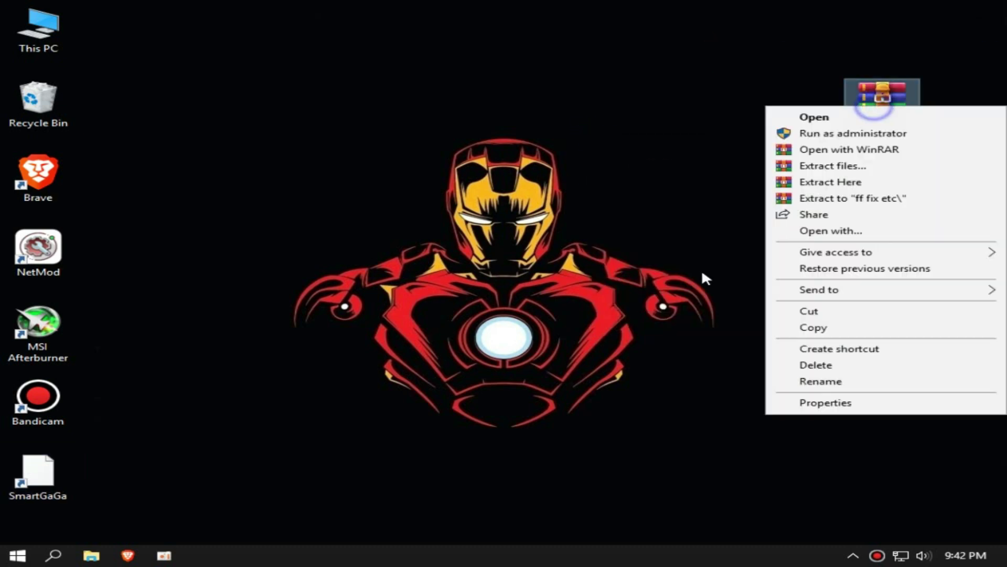
{"action": "left_click", "coordinate": [811, 325]}
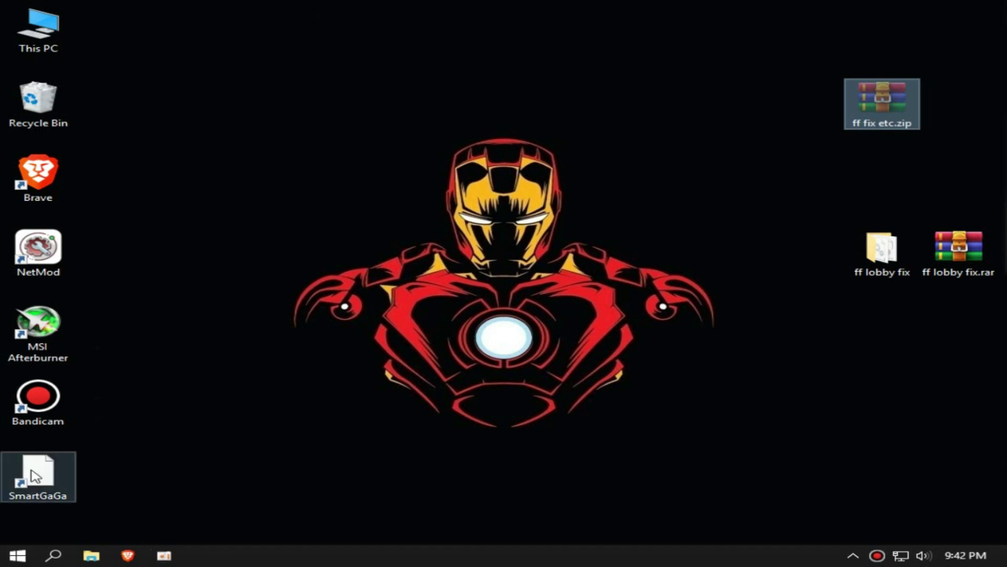
{"action": "right_click", "coordinate": [35, 476]}
{"action": "left_click", "coordinate": [147, 151]}
{"action": "scroll", "coordinate": [413, 177], "scroll_direction": "up", "scroll_amount": 15}
{"action": "left_click", "coordinate": [213, 195]}
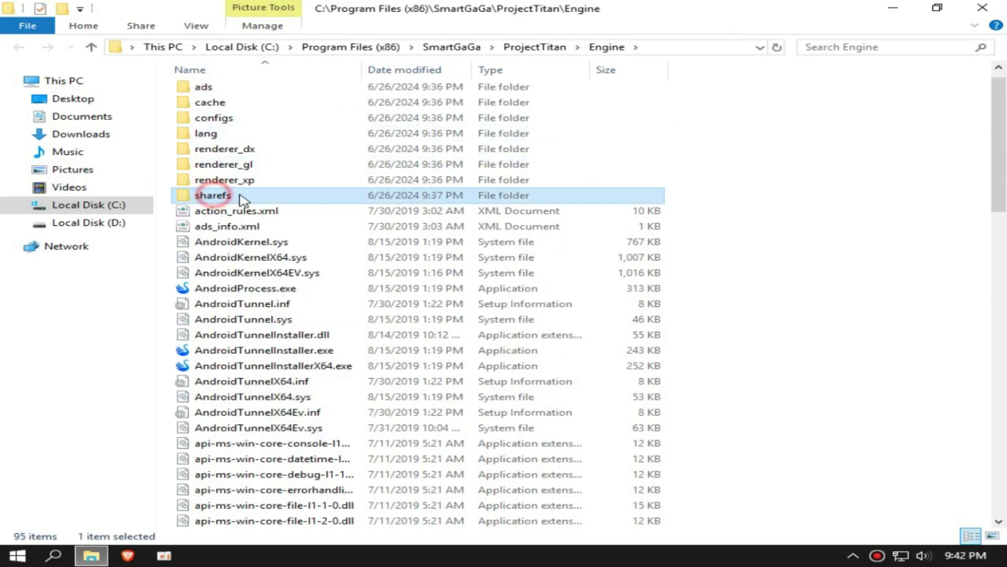
{"action": "double_click", "coordinate": [268, 195]}
{"action": "left_click_drag", "start_coordinate": [499, 168], "coordinate": [577, 294]}
{"action": "right_click", "coordinate": [398, 239]}
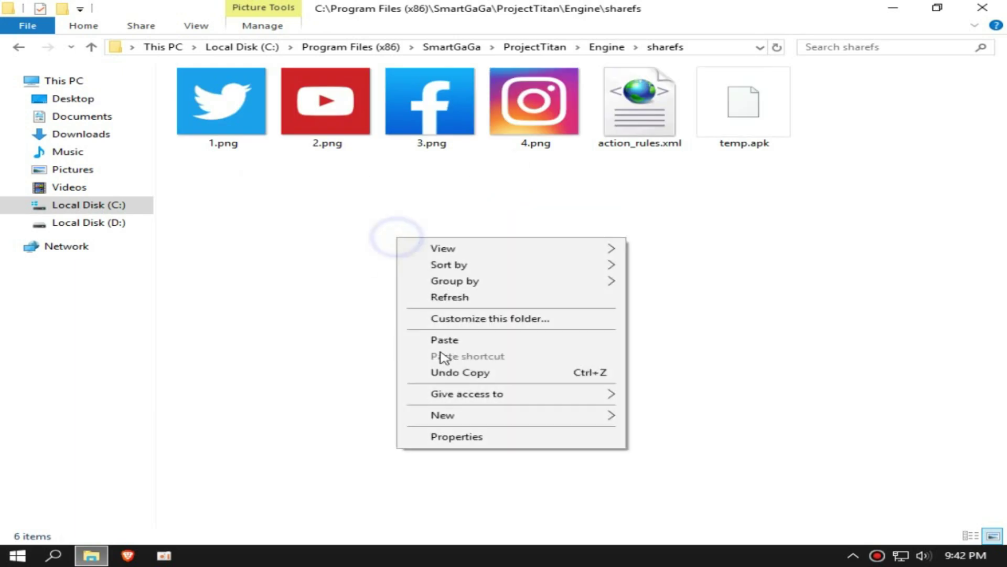
{"action": "left_click", "coordinate": [426, 344]}
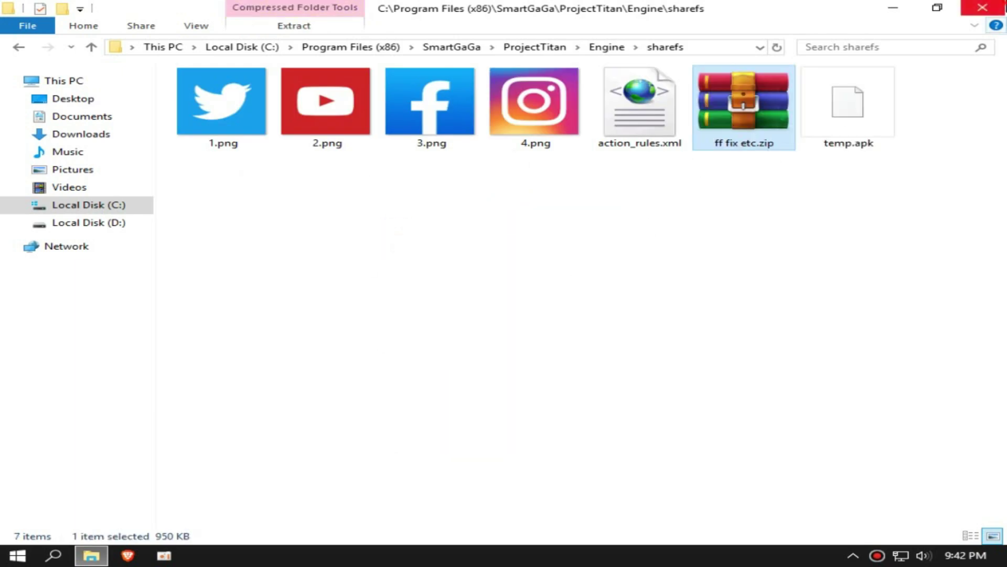
{"action": "key", "text": "alt+F4"}
Clear the fix archives and the ff lobby fix folder off the desktop and launch the SmartGaGa emulator.
{"action": "left_click_drag", "start_coordinate": [767, 140], "coordinate": [49, 108]}
{"action": "left_click", "coordinate": [32, 481]}
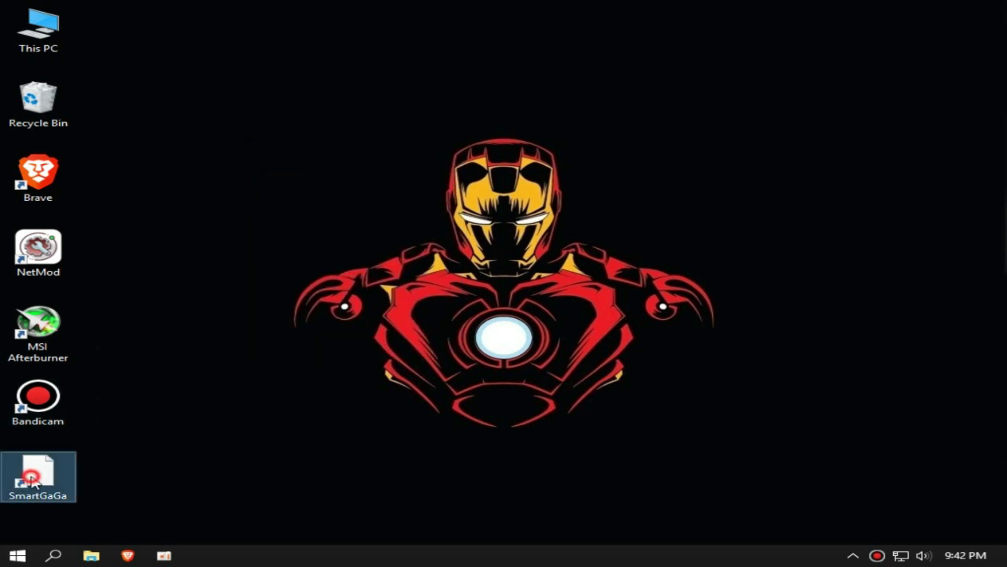
{"action": "double_click", "coordinate": [32, 480]}
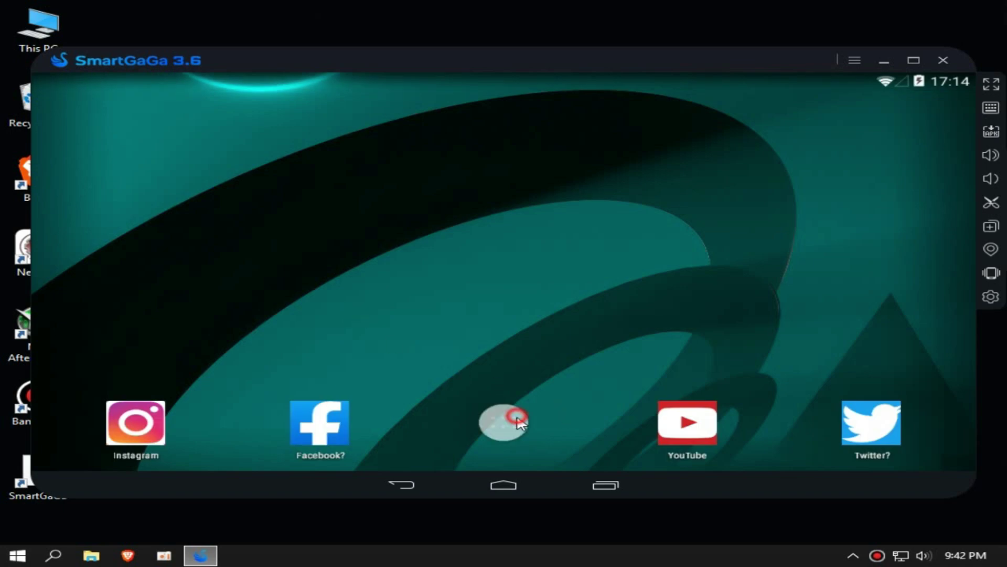
Open FX in the emulator, dismiss the trial notice, and open the ff fix etc folder inside share/ff fix etc.zip under System.
{"action": "left_click", "coordinate": [518, 421]}
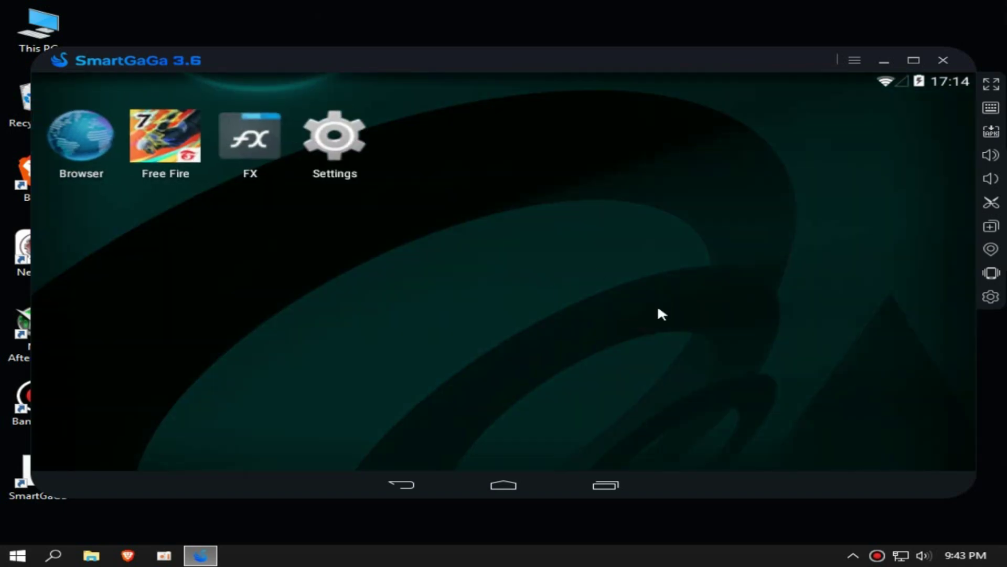
{"action": "left_click", "coordinate": [269, 139]}
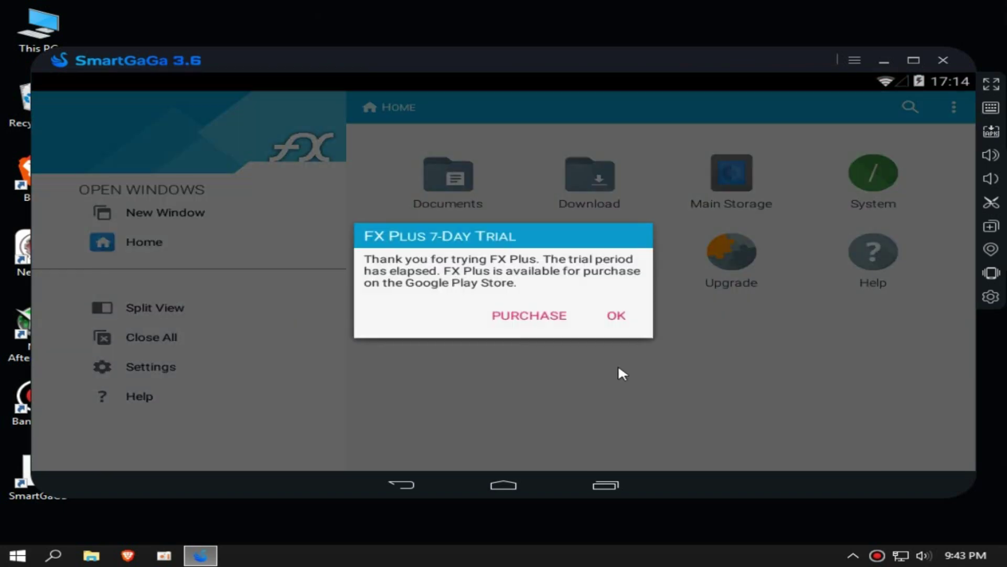
{"action": "left_click", "coordinate": [618, 329]}
{"action": "left_click", "coordinate": [881, 177]}
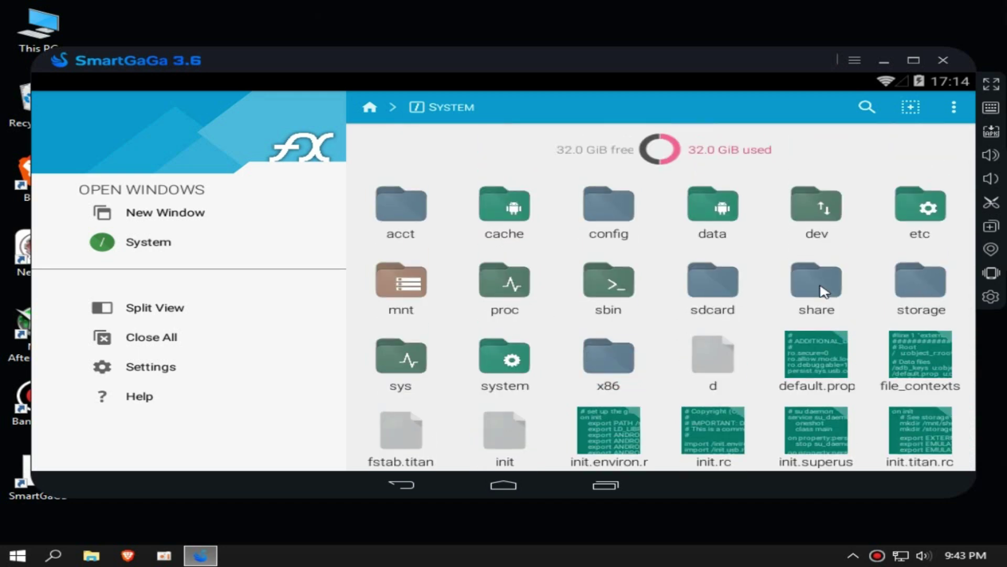
{"action": "left_click", "coordinate": [821, 290]}
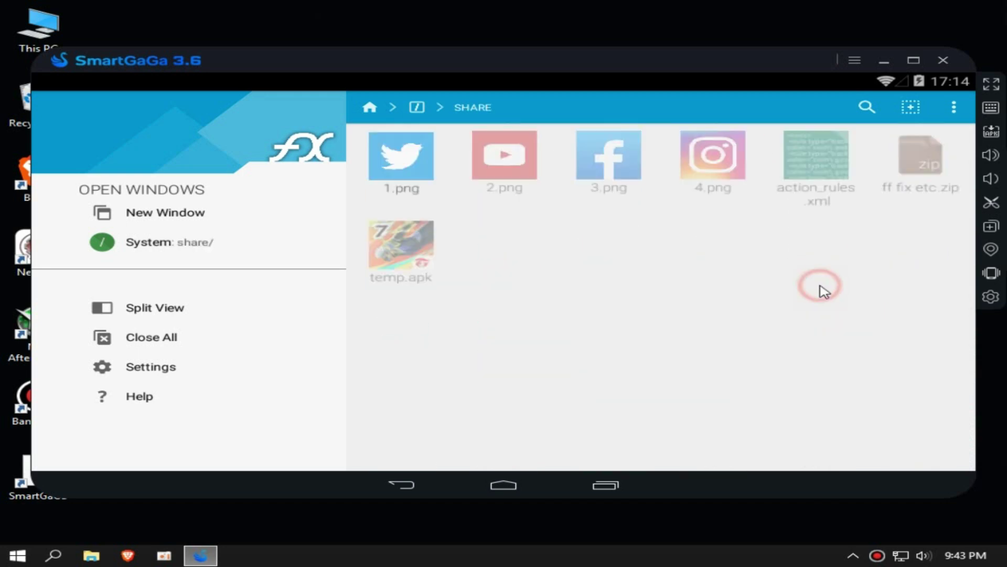
{"action": "left_click", "coordinate": [924, 183]}
{"action": "left_click", "coordinate": [396, 173]}
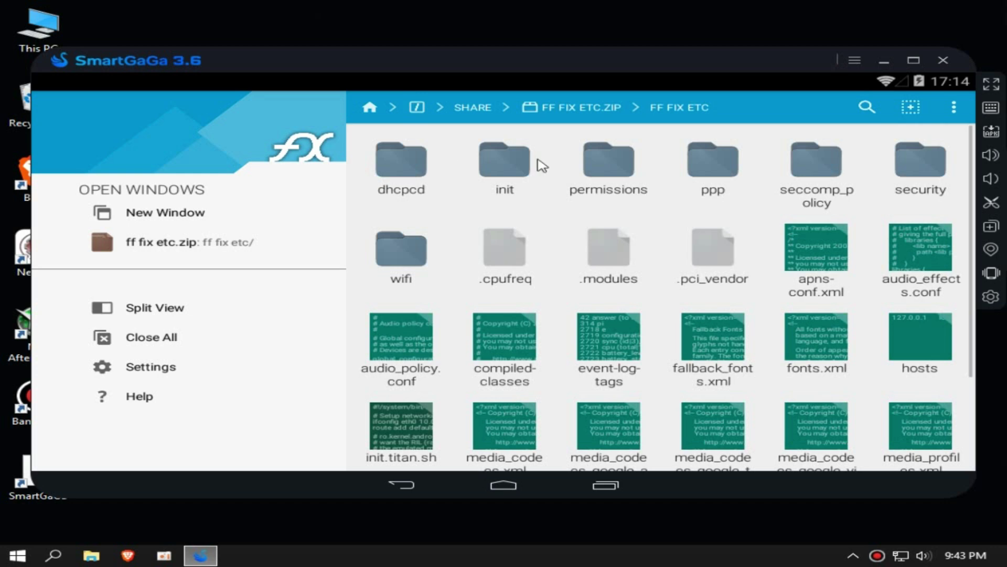
Select everything in the archive's ff fix etc folder and copy it.
{"action": "scroll", "coordinate": [542, 227], "scroll_direction": "down", "scroll_amount": 2}
{"action": "scroll", "coordinate": [733, 228], "scroll_direction": "up", "scroll_amount": 2}
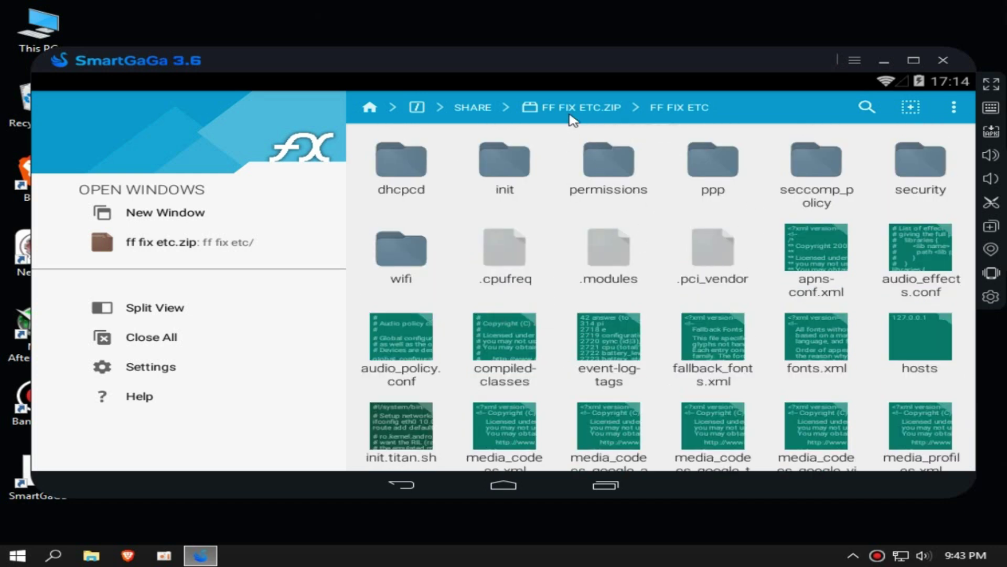
{"action": "left_click", "coordinate": [913, 104]}
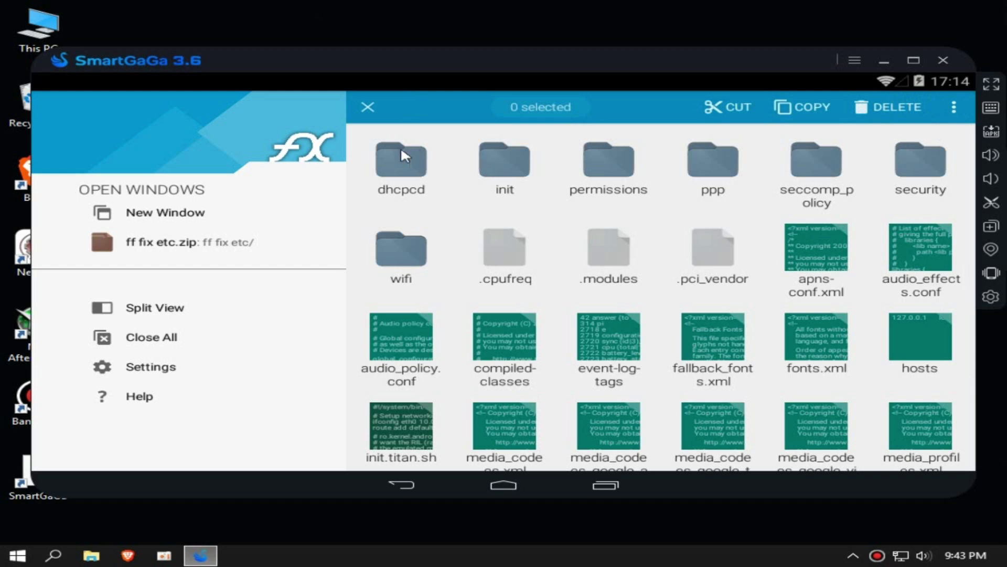
{"action": "left_click", "coordinate": [962, 107]}
{"action": "left_click", "coordinate": [844, 187]}
{"action": "left_click", "coordinate": [821, 108]}
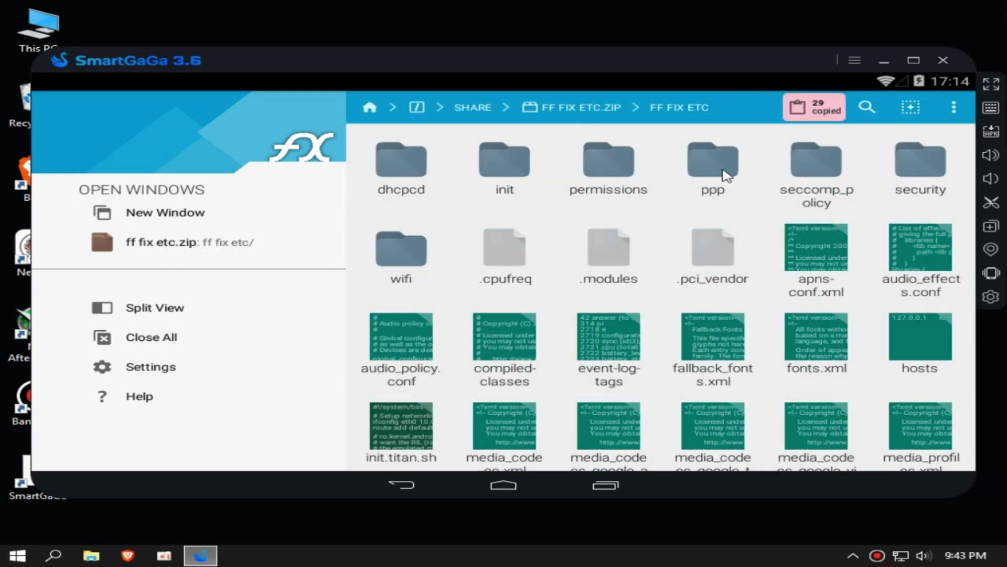
Paste the copied fix files into the etc folder under System, merging them with the same-named items.
{"action": "left_click", "coordinate": [461, 109]}
{"action": "left_click", "coordinate": [437, 109]}
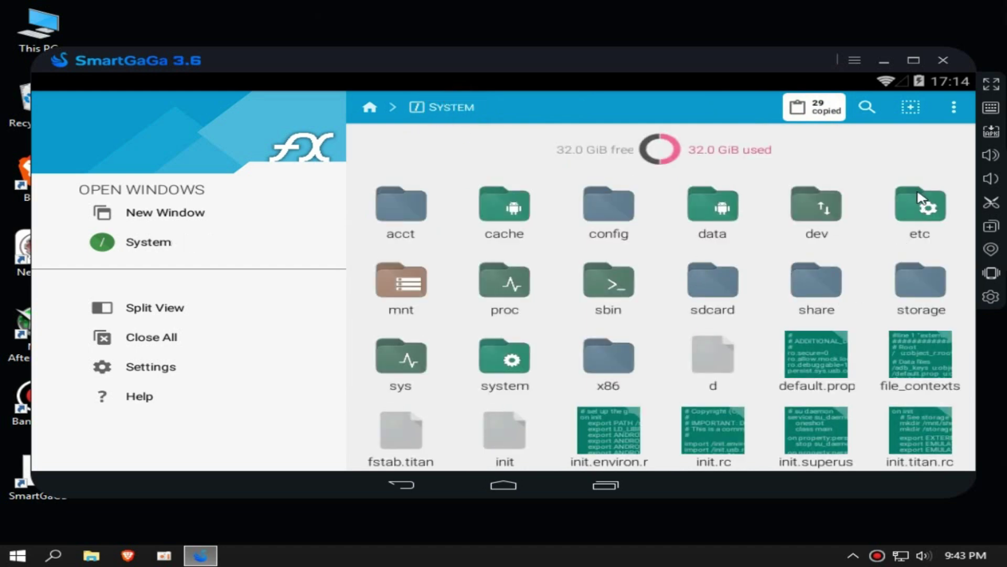
{"action": "left_click", "coordinate": [904, 208]}
{"action": "left_click", "coordinate": [814, 107]}
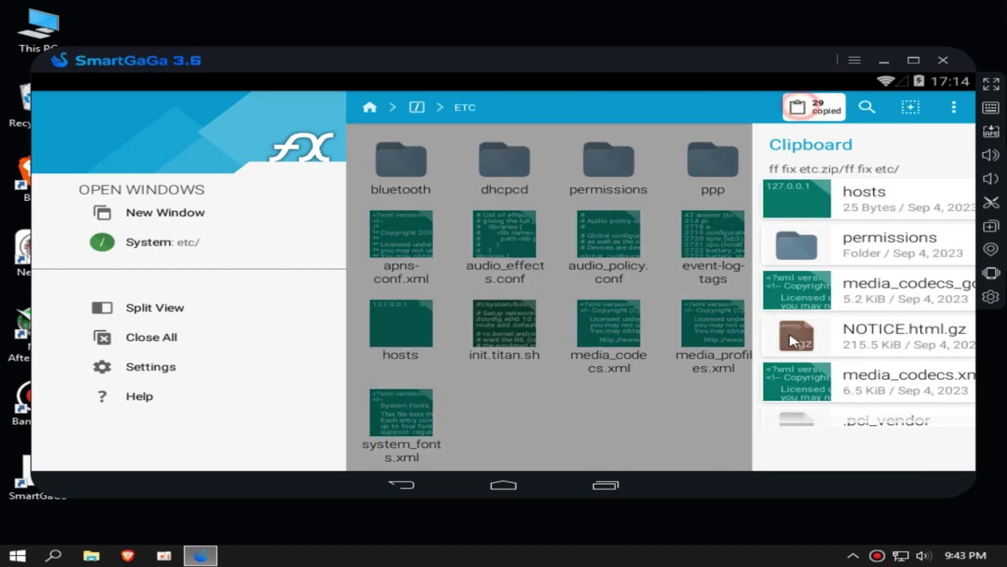
{"action": "left_click", "coordinate": [928, 449]}
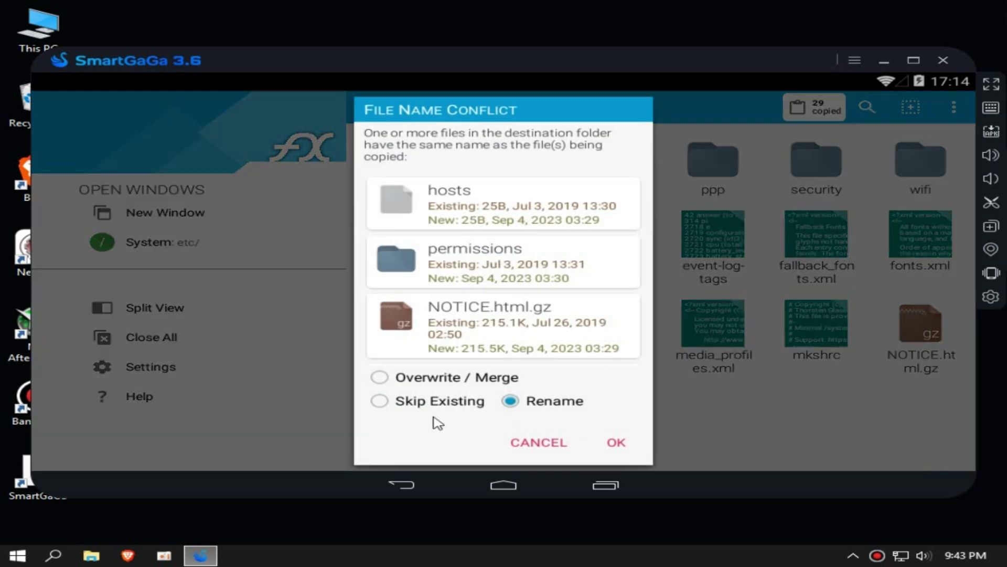
{"action": "left_click", "coordinate": [613, 441]}
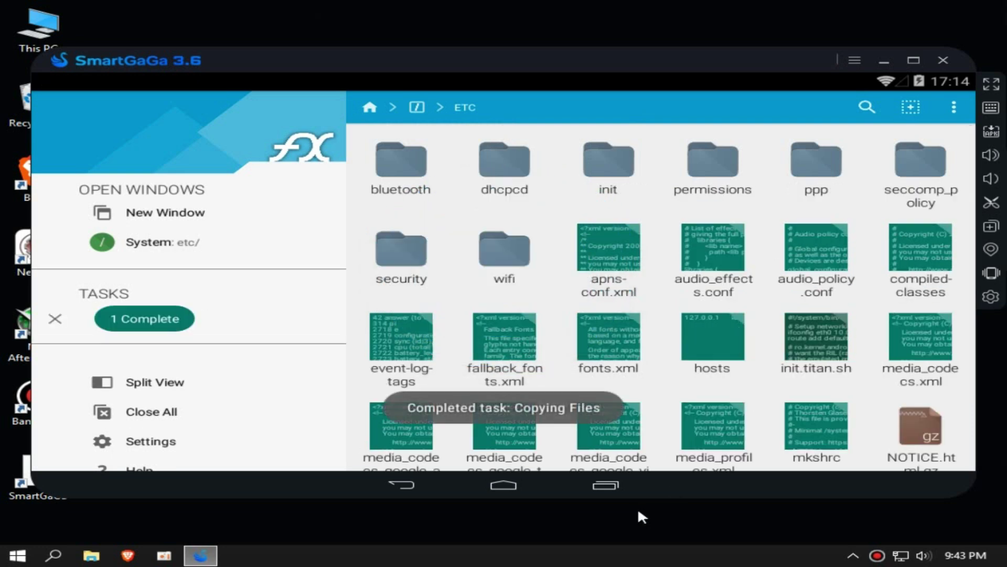
Close FX, exit the SmartGaGa emulator, refresh the desktop and launch the emulator again.
{"action": "left_click", "coordinate": [605, 485]}
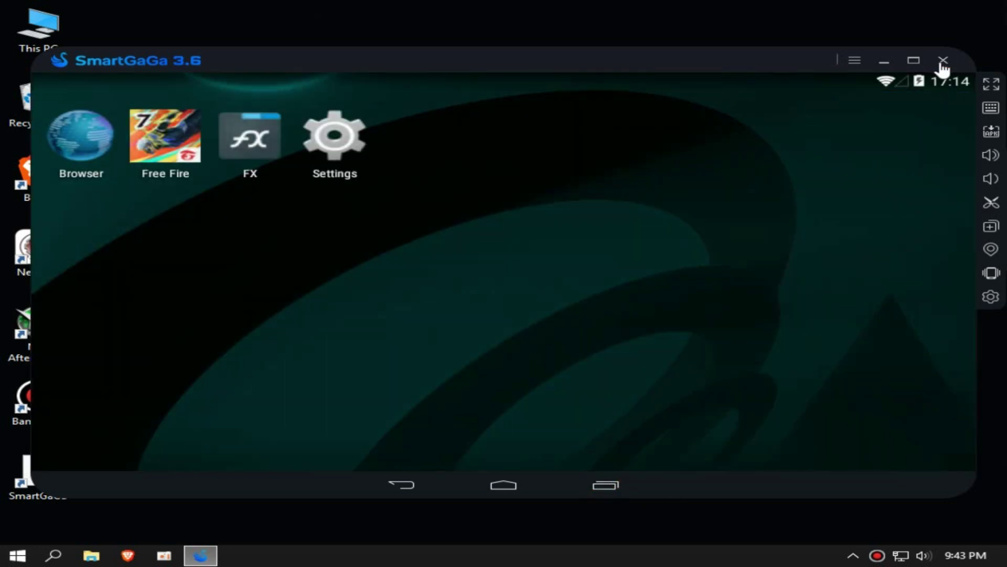
{"action": "left_click", "coordinate": [943, 60]}
{"action": "left_click", "coordinate": [433, 329]}
{"action": "right_click", "coordinate": [379, 232]}
{"action": "left_click", "coordinate": [439, 278]}
{"action": "double_click", "coordinate": [13, 490]}
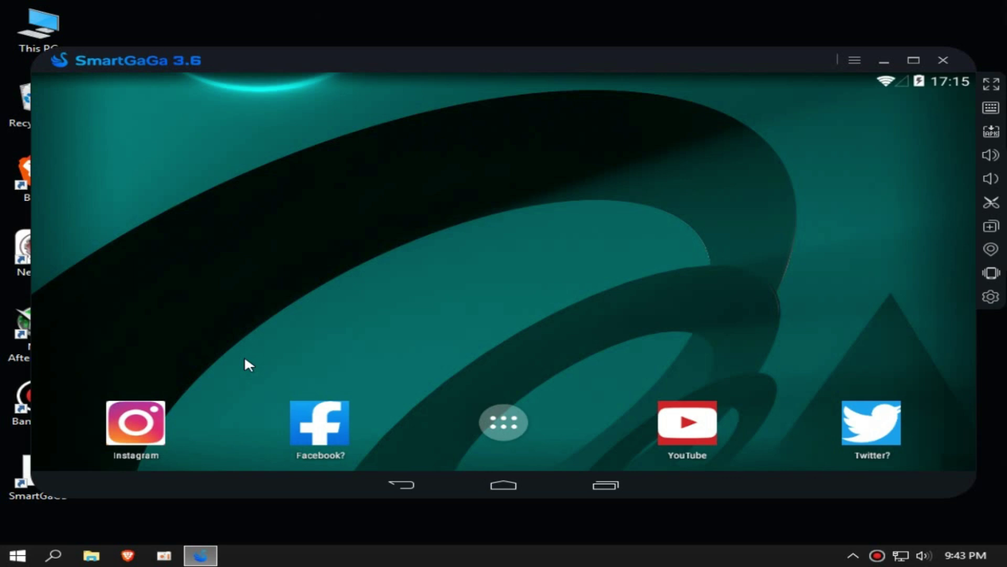
Launch Free Fire from the emulator's app list.
{"action": "left_click", "coordinate": [504, 422]}
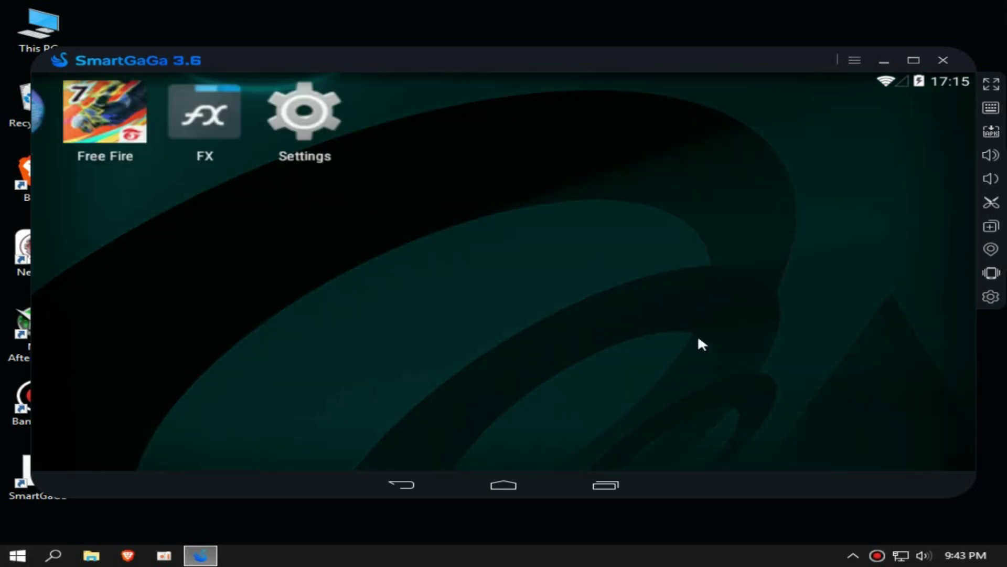
{"action": "left_click", "coordinate": [698, 329]}
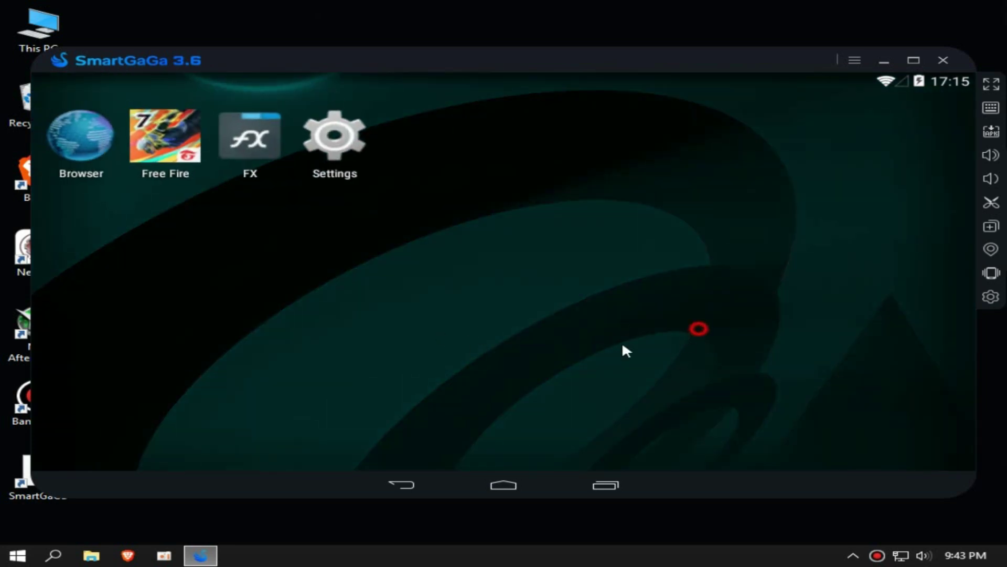
{"action": "left_click", "coordinate": [171, 134]}
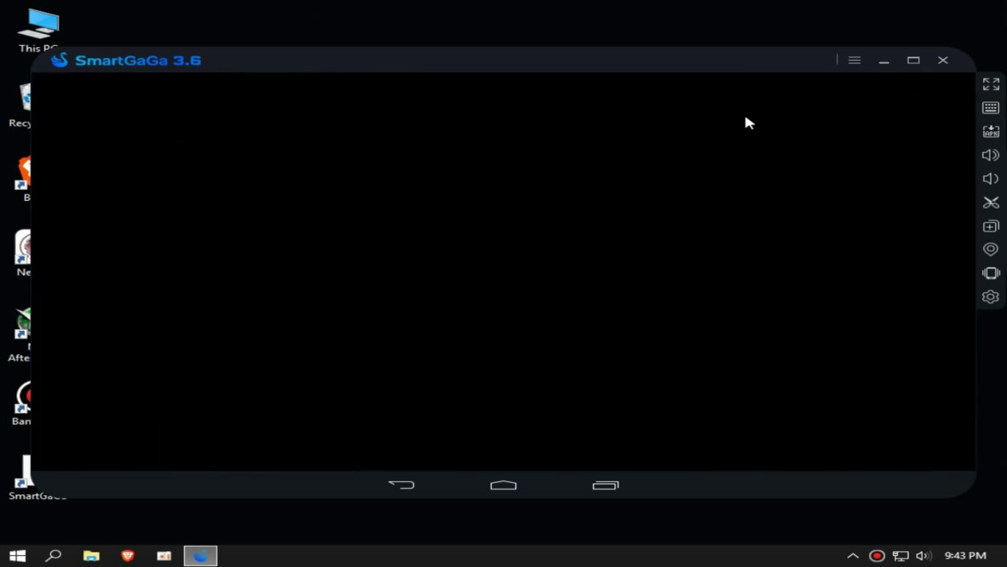
{"action": "left_click", "coordinate": [854, 60]}
{"action": "left_click", "coordinate": [834, 94]}
{"action": "left_click", "coordinate": [536, 329]}
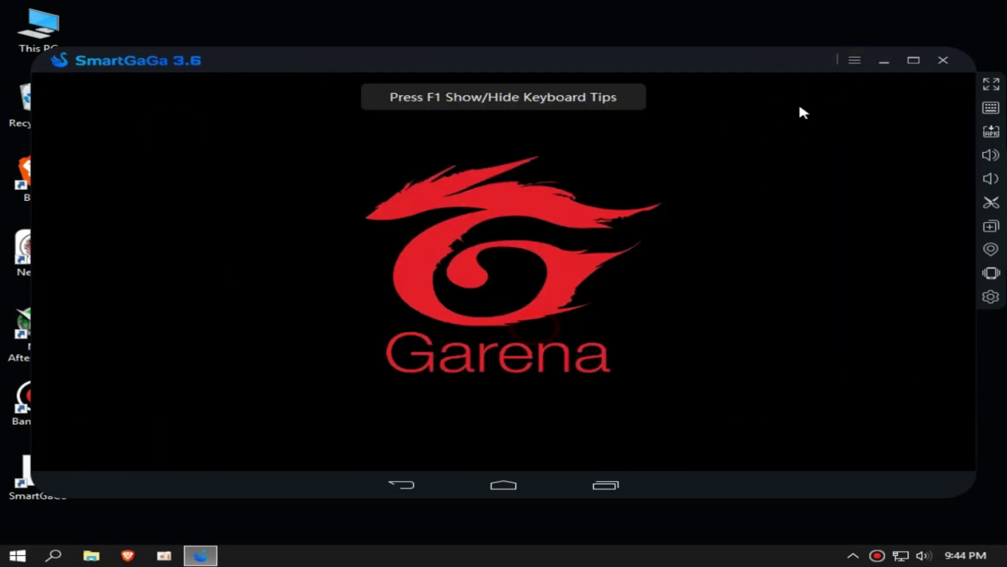
{"action": "left_click", "coordinate": [855, 60]}
{"action": "left_click", "coordinate": [871, 109]}
{"action": "left_click", "coordinate": [533, 331]}
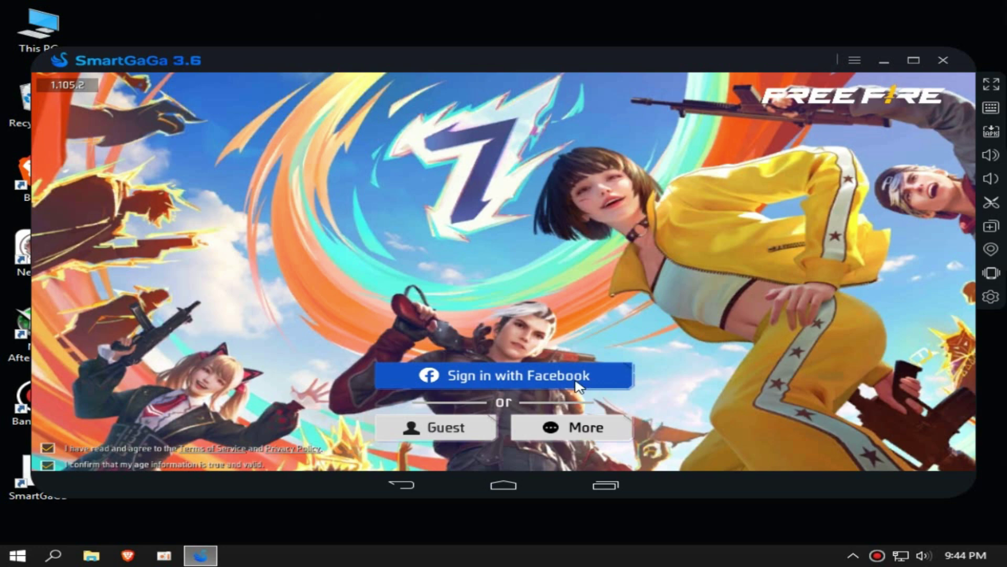
Show the additional sign-in options on the Free Fire login screen.
{"action": "left_click", "coordinate": [571, 426]}
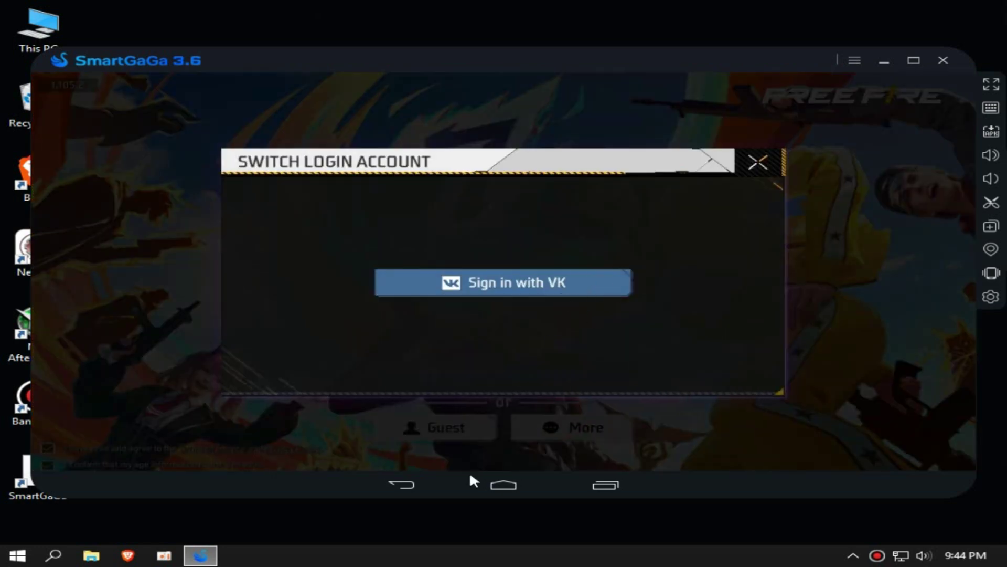
Dismiss the additional sign-in options on the Free Fire login screen.
{"action": "left_click", "coordinate": [402, 484]}
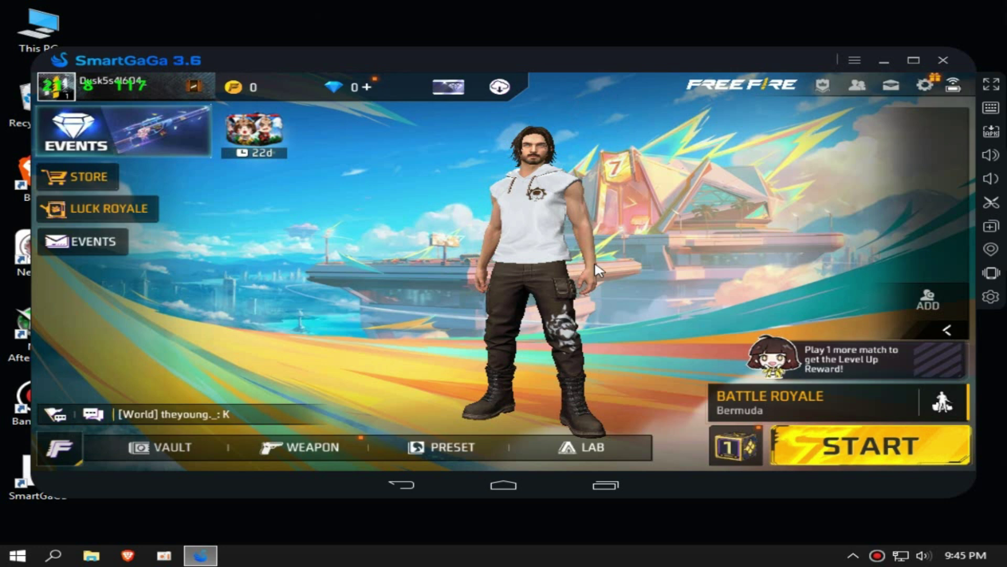
In the game's display settings, choose Smooth graphics, turn Collection Special Effects off and set High FPS to Normal.
{"action": "left_click", "coordinate": [925, 84]}
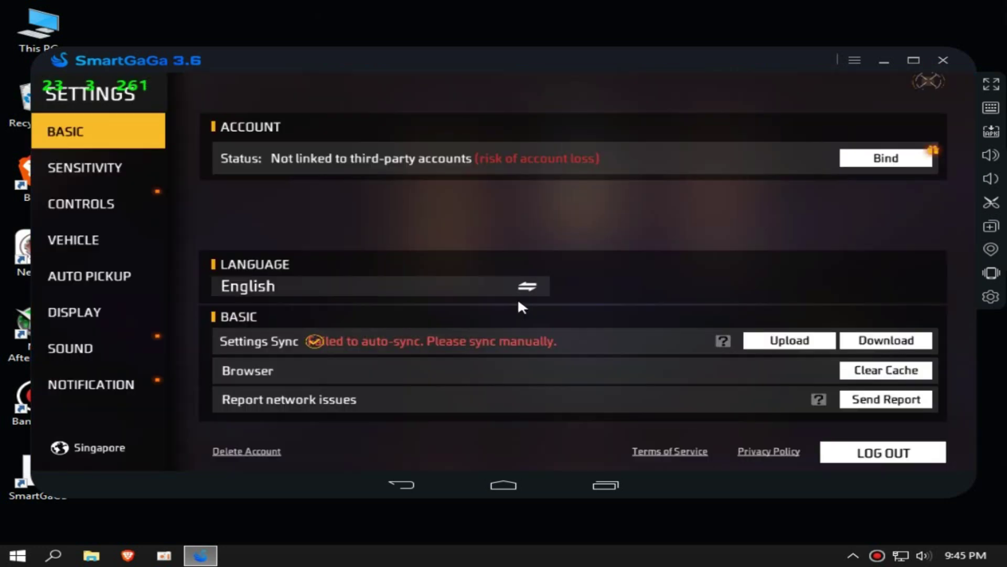
{"action": "left_click", "coordinate": [669, 156]}
{"action": "left_click", "coordinate": [771, 186]}
{"action": "left_click", "coordinate": [669, 233]}
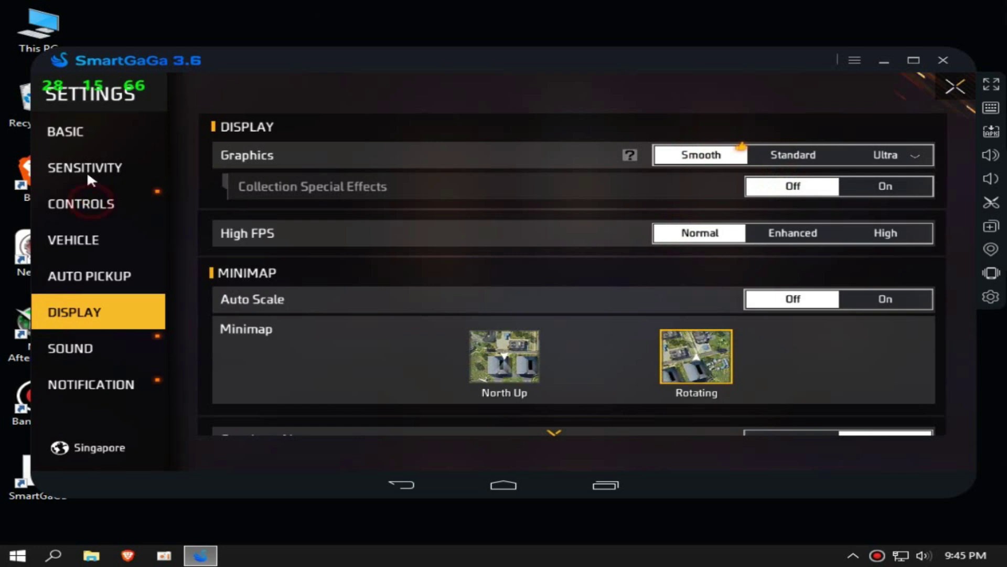
Adjust two neighbouring options further down the game's Controls settings, setting one to Off and the next to On.
{"action": "left_click", "coordinate": [95, 202]}
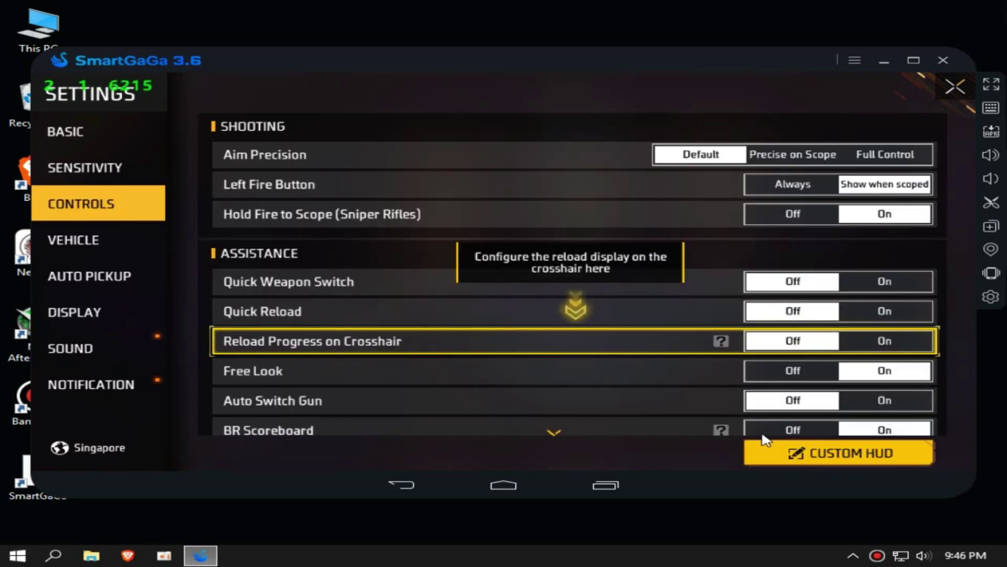
{"action": "left_click_drag", "start_coordinate": [719, 396], "coordinate": [671, 216]}
{"action": "left_click", "coordinate": [797, 262]}
{"action": "left_click", "coordinate": [885, 293]}
Open the custom HUD editor and switch the layout to Preset 1.
{"action": "left_click", "coordinate": [816, 454]}
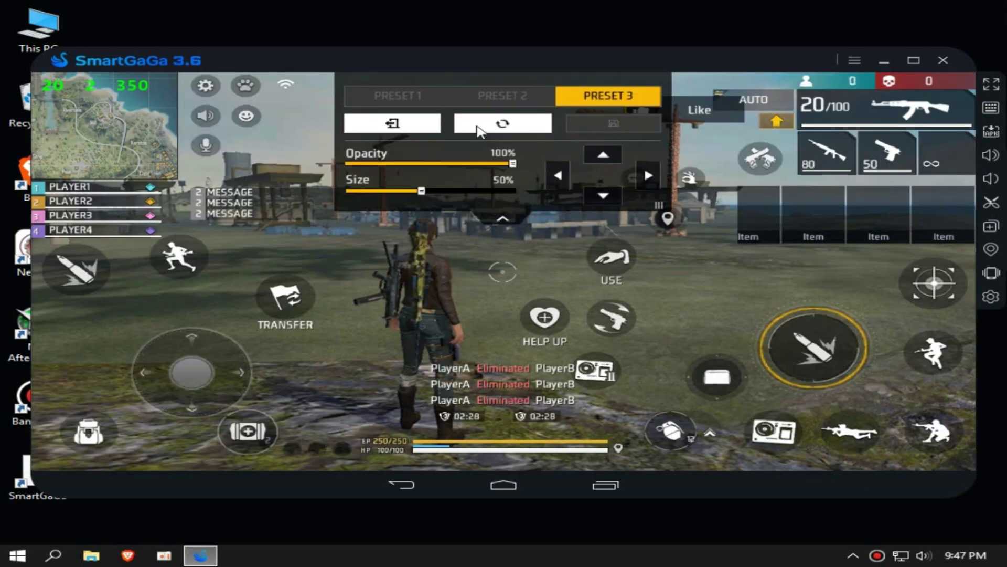
{"action": "left_click", "coordinate": [392, 106]}
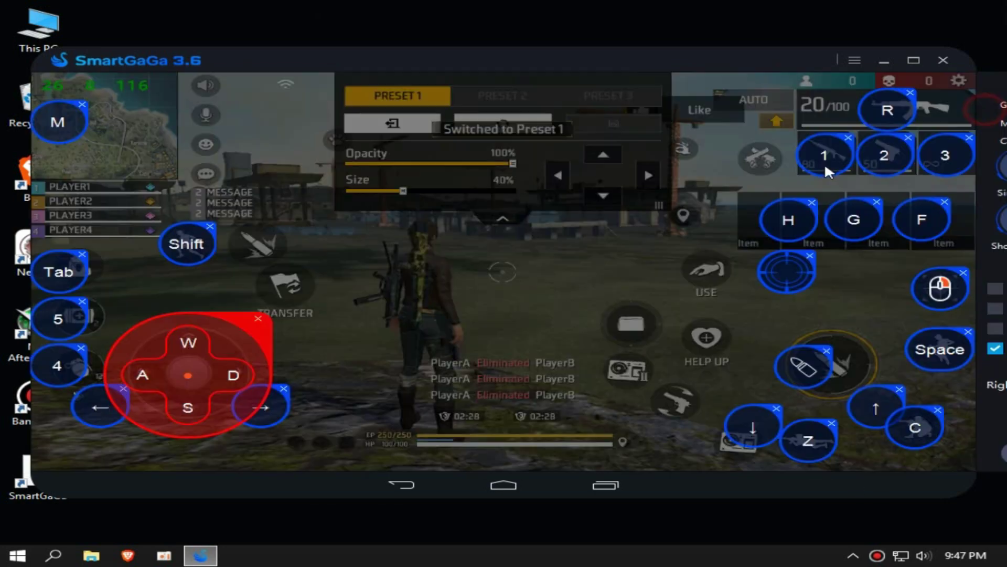
Open the emulator's key mapping over the HUD layout and rebind its controls, assigning Space to the sprint button.
{"action": "left_click", "coordinate": [991, 107]}
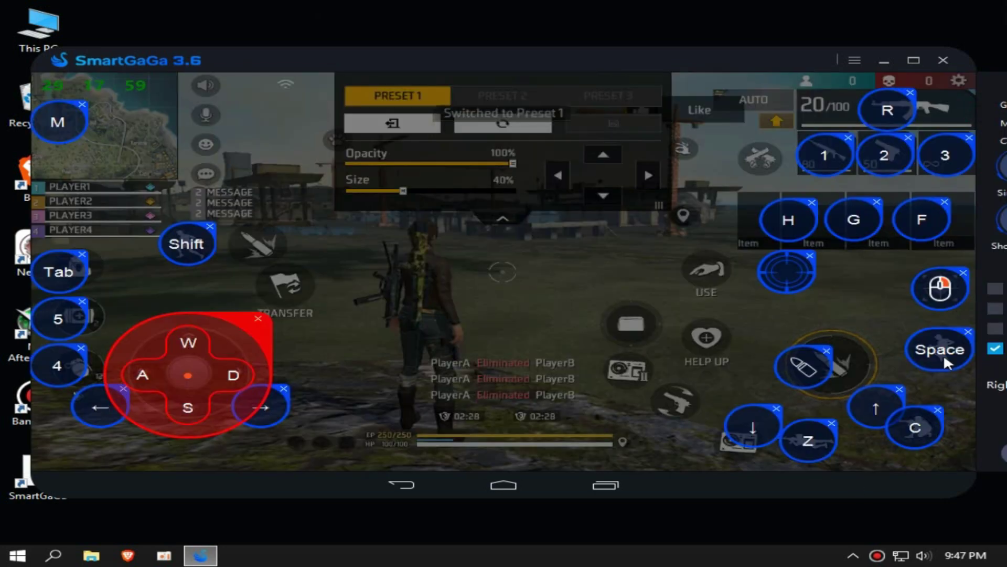
{"action": "left_click", "coordinate": [187, 242]}
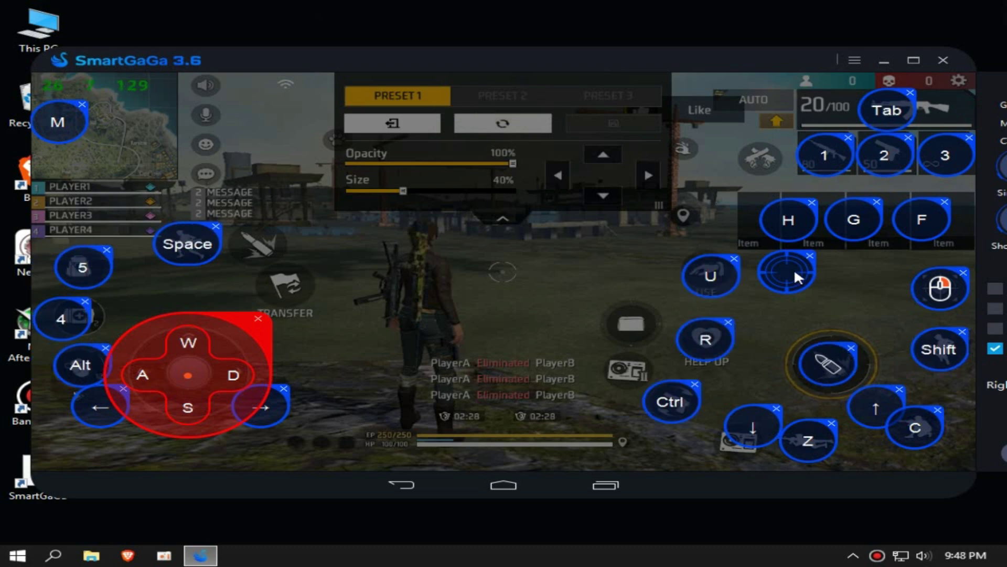
Open the key properties of the view control and set YAxisSensitivity to 1.000000.
{"action": "right_click", "coordinate": [778, 250]}
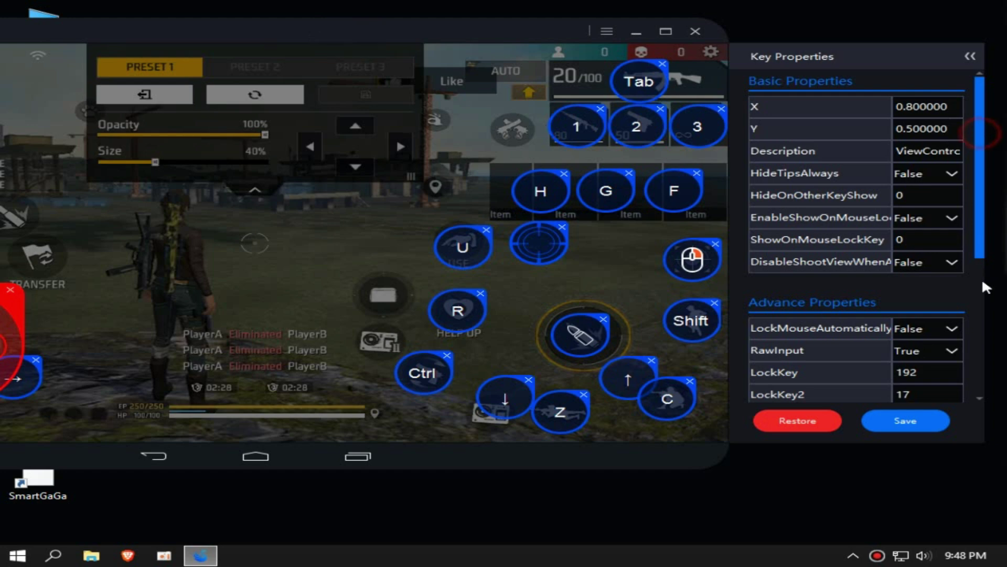
{"action": "scroll", "coordinate": [941, 339], "scroll_direction": "down", "scroll_amount": 5}
{"action": "left_click", "coordinate": [904, 388]}
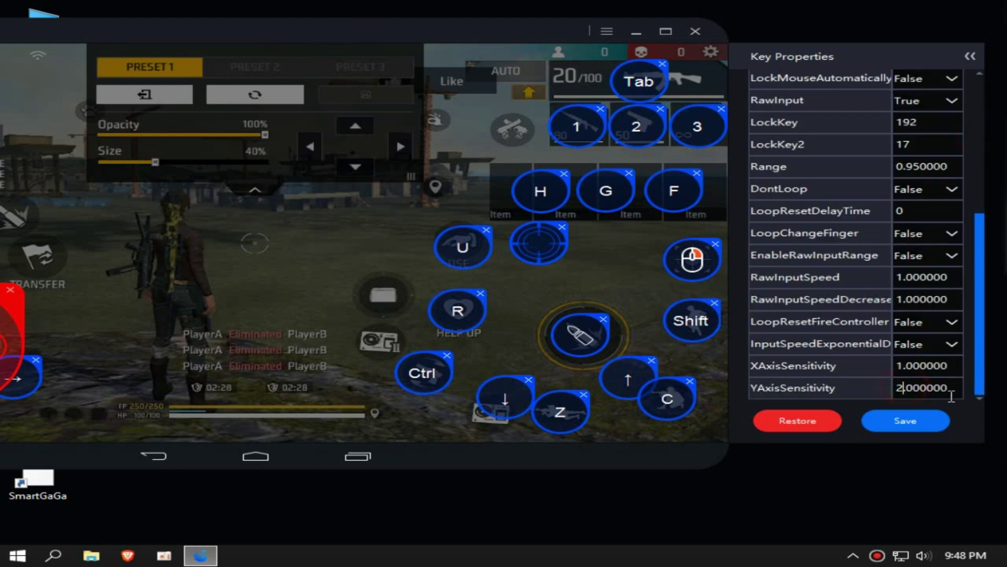
{"action": "key", "text": "BackSpace"}
{"action": "type", "text": "1"}
Set the view control's XAxisSensitivity to 0.700000 and save the key mapping.
{"action": "left_click", "coordinate": [900, 366]}
{"action": "key", "text": "BackSpace"}
{"action": "type", "text": "0"}
{"action": "key", "text": "Right"}
{"action": "key", "text": "Delete"}
{"action": "type", "text": "7"}
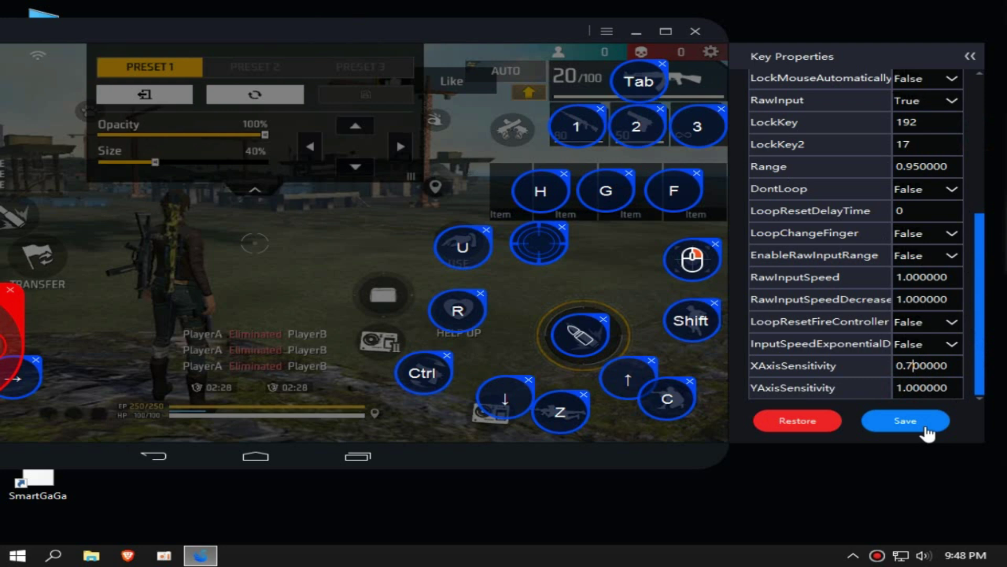
{"action": "left_click", "coordinate": [927, 429]}
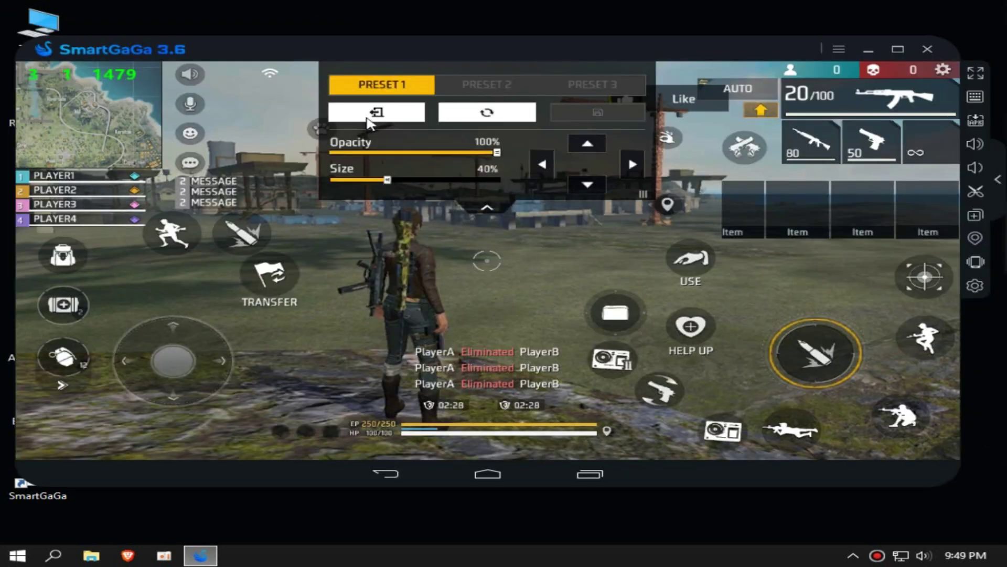